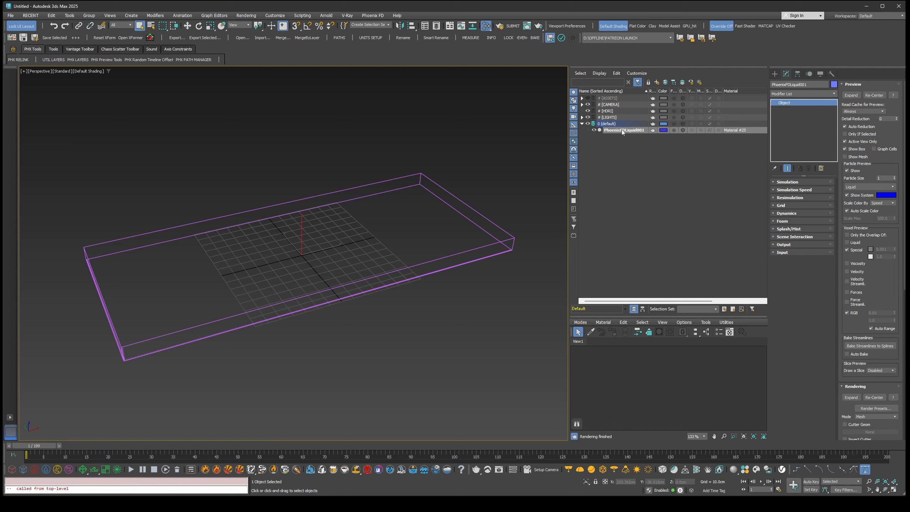
# Expand the liquid simulator's Simulation rollout and collapse its Preview rollout to bring the Rendering settings into reach
pyautogui.click(793, 182)
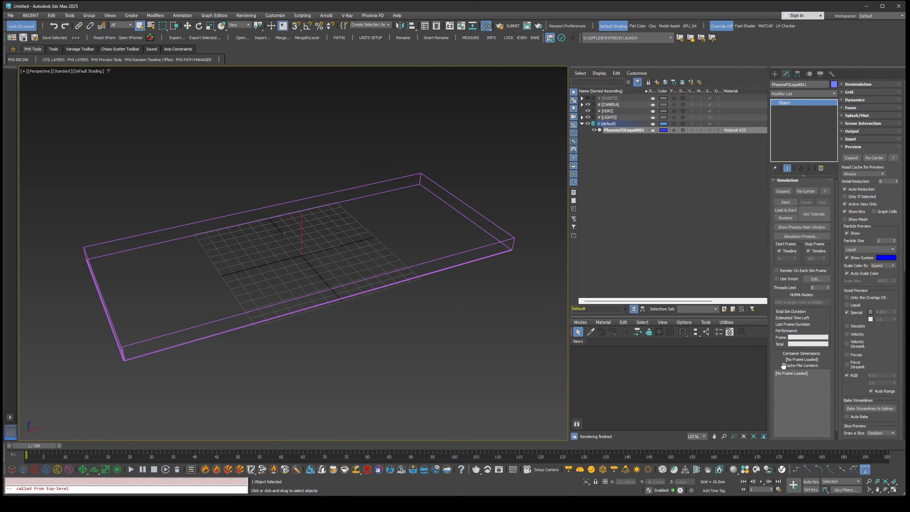
pyautogui.moveTo(813, 374); pyautogui.dragTo(766, 374)
pyautogui.click(853, 219)
pyautogui.click(853, 147)
pyautogui.scroll(-1, 847, 310)
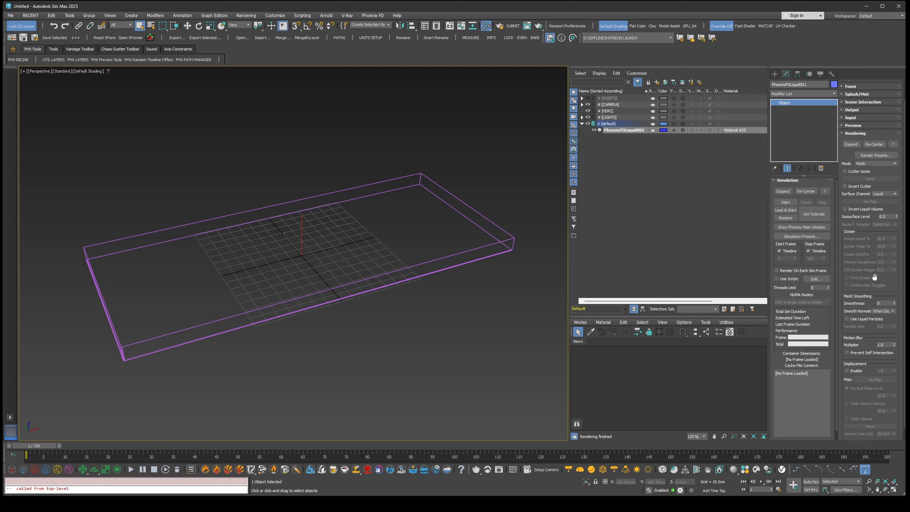
# Set the liquid simulator's rendering mode to Cap Mesh and enable Pure Ocean
pyautogui.click(870, 164)
pyautogui.click(873, 203)
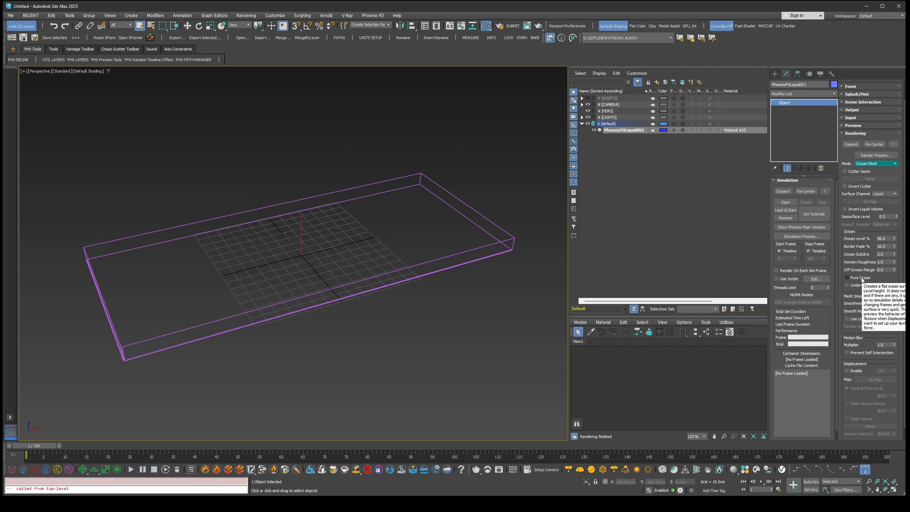
pyautogui.click(873, 165)
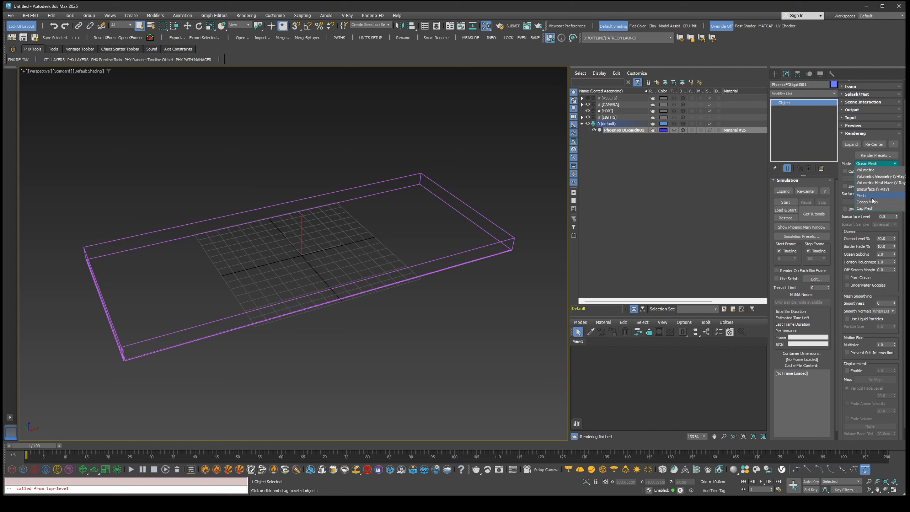
pyautogui.click(868, 208)
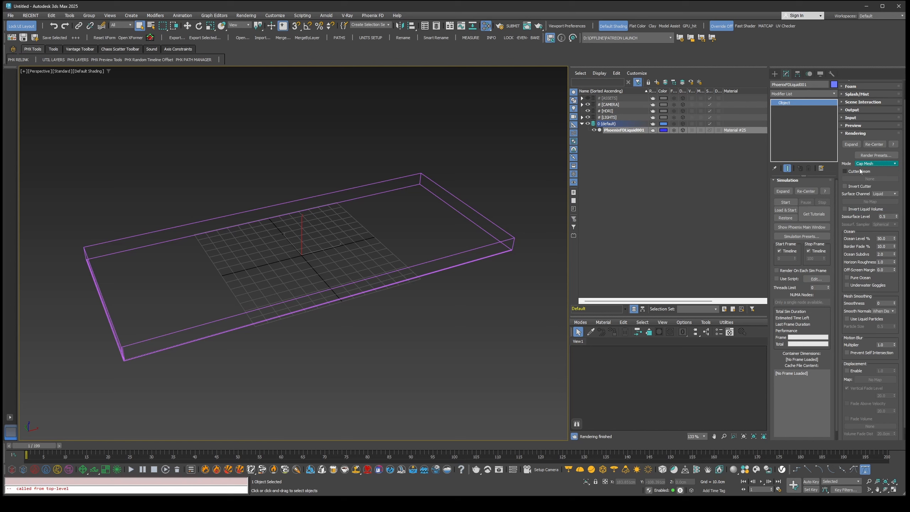
pyautogui.click(858, 279)
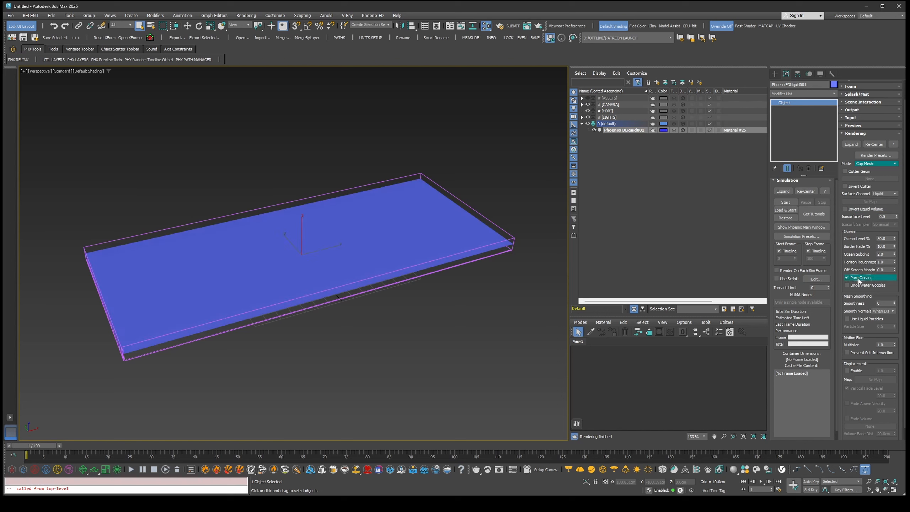
# Inspect the ocean mesh's density with edged faces temporarily shown, and return to plain shading
pyautogui.press('F4')
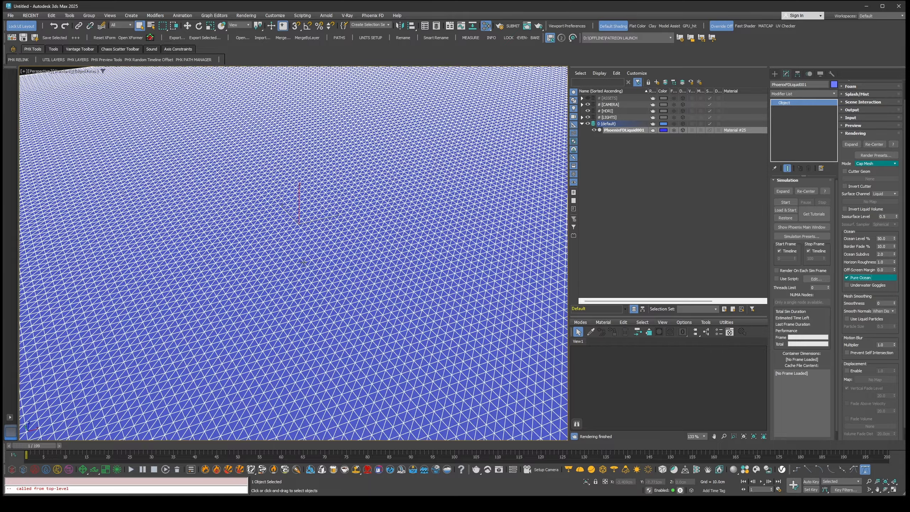
pyautogui.scroll(-10, 341, 263)
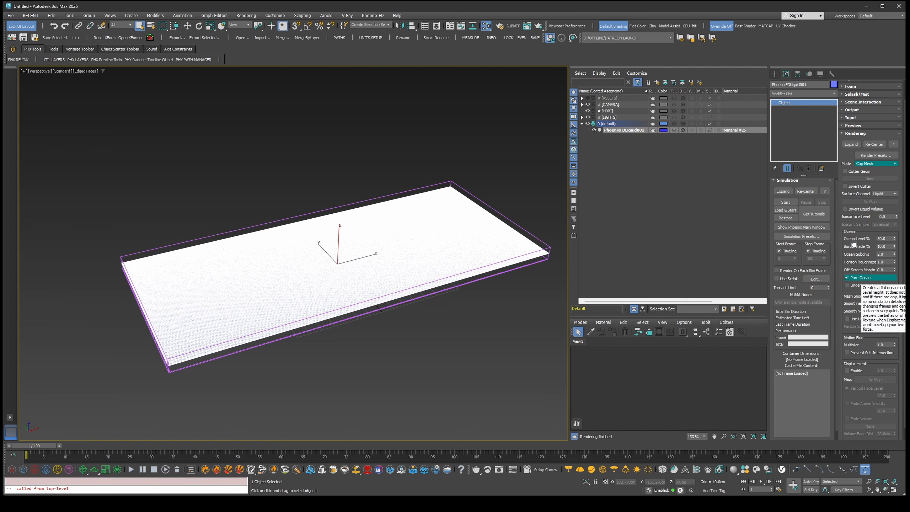
pyautogui.press('F4')
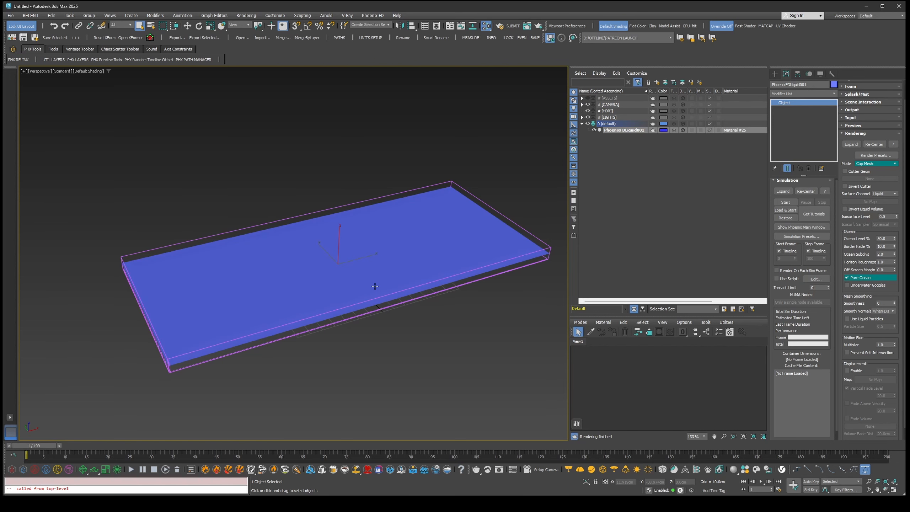
# Add a PhoenixFDOceanTex map to the material graph and look over its parameters
pyautogui.rightClick(615, 372)
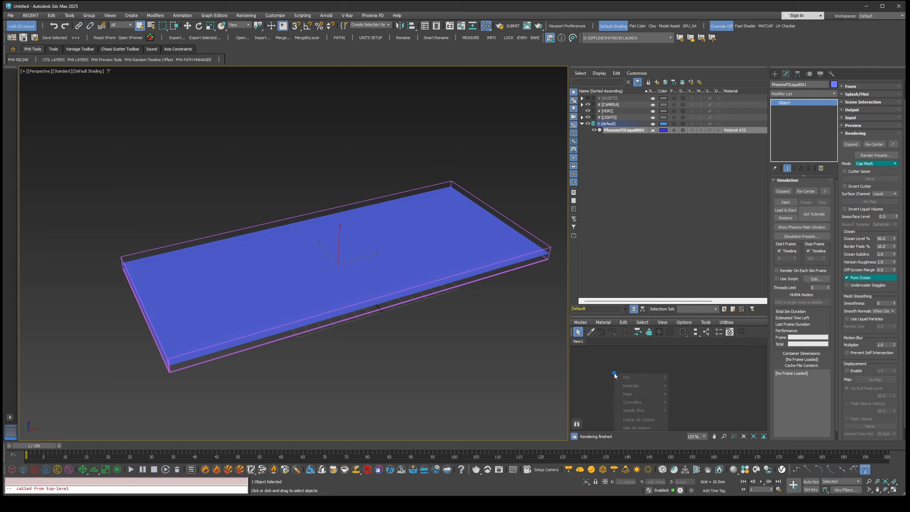
pyautogui.moveTo(641, 394)
pyautogui.moveTo(695, 434)
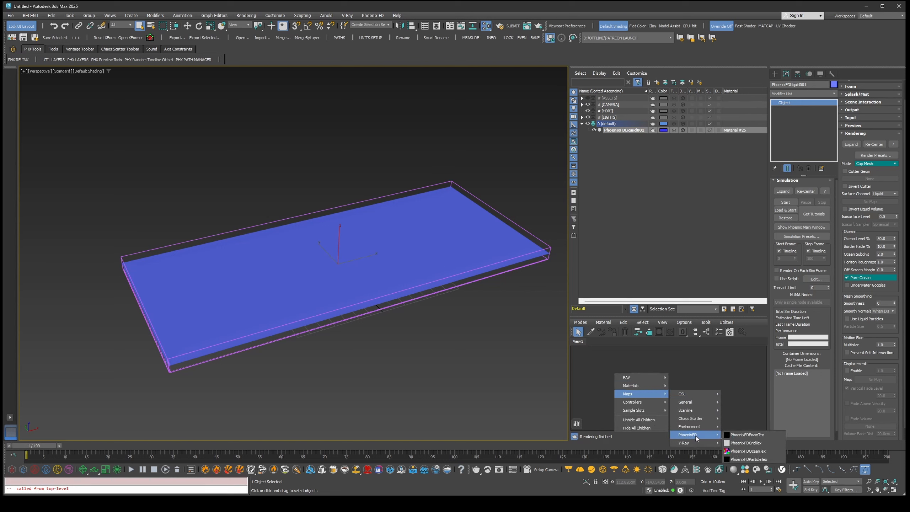
pyautogui.click(748, 443)
pyautogui.moveTo(602, 375); pyautogui.dragTo(650, 385)
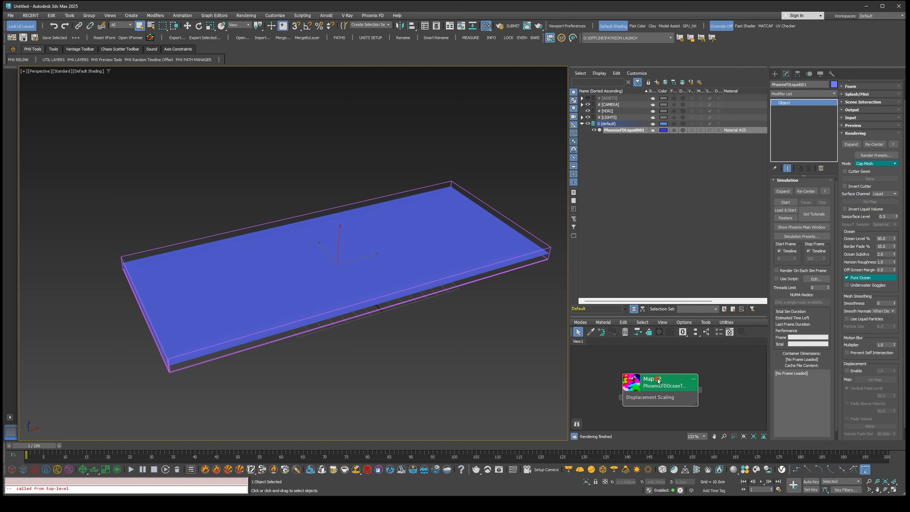
pyautogui.doubleClick(660, 381)
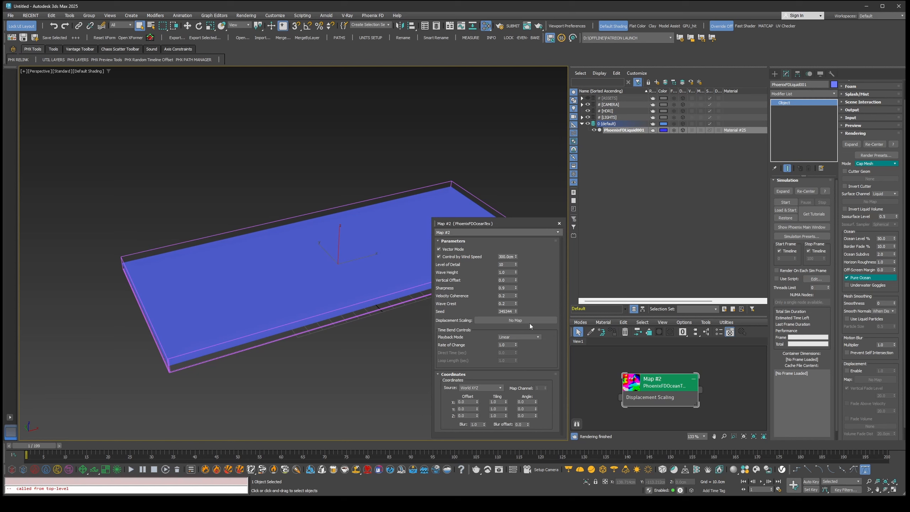
pyautogui.click(559, 223)
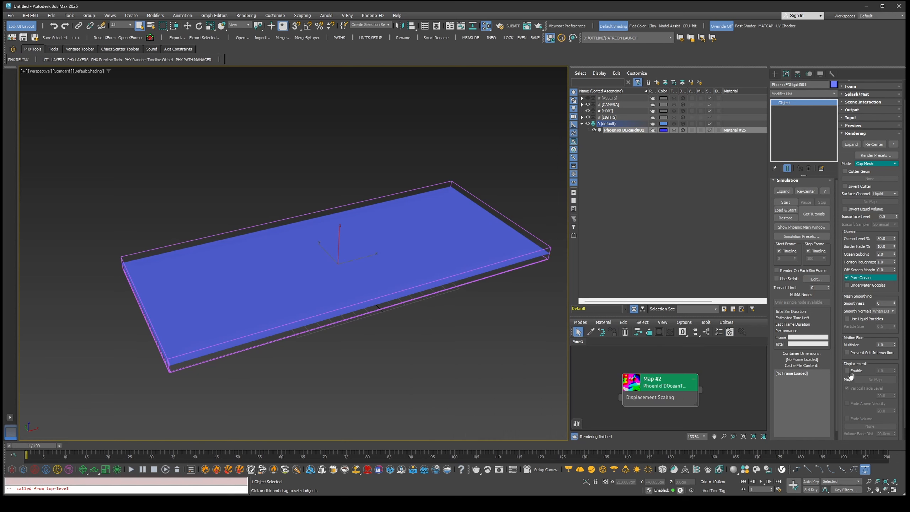
# Enable displacement on the liquid mesh with an instance of the PhoenixFDOceanTex map, and scrub the timeline to frame 2
pyautogui.scroll(-2, 851, 358)
pyautogui.click(854, 356)
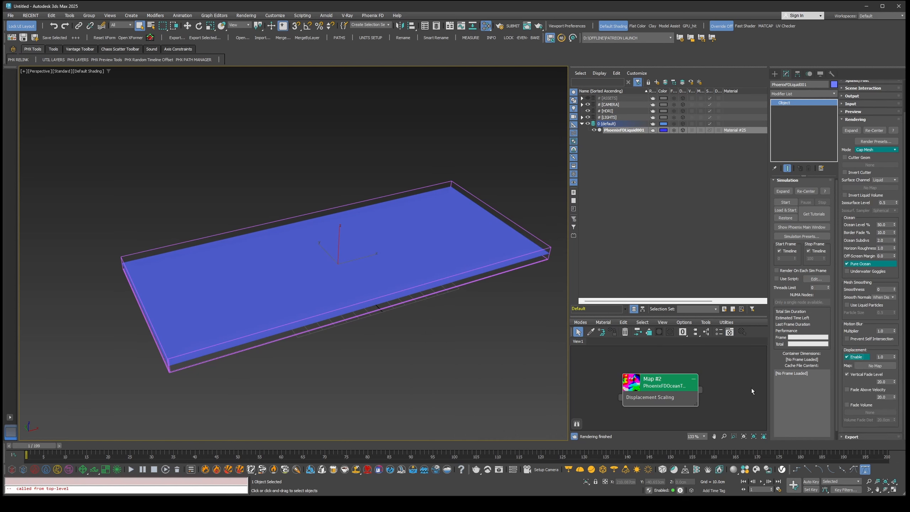
pyautogui.moveTo(700, 391); pyautogui.dragTo(869, 366)
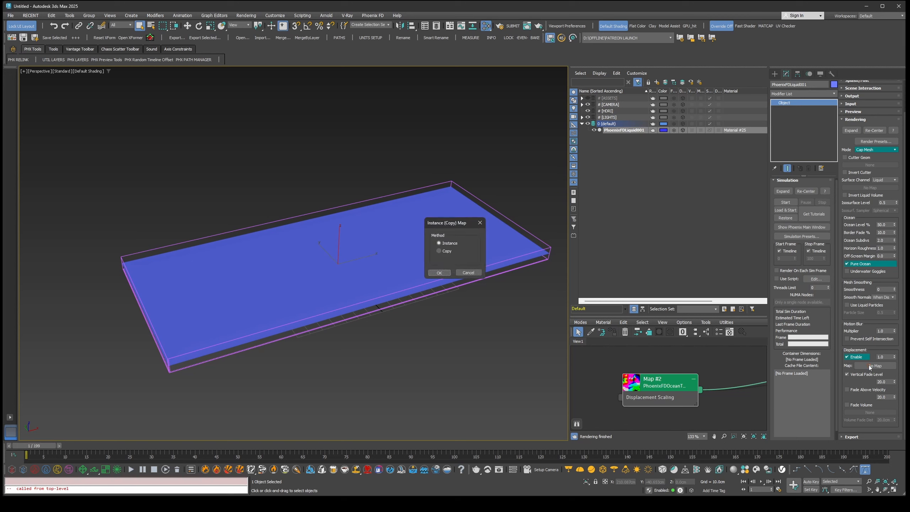
pyautogui.click(439, 272)
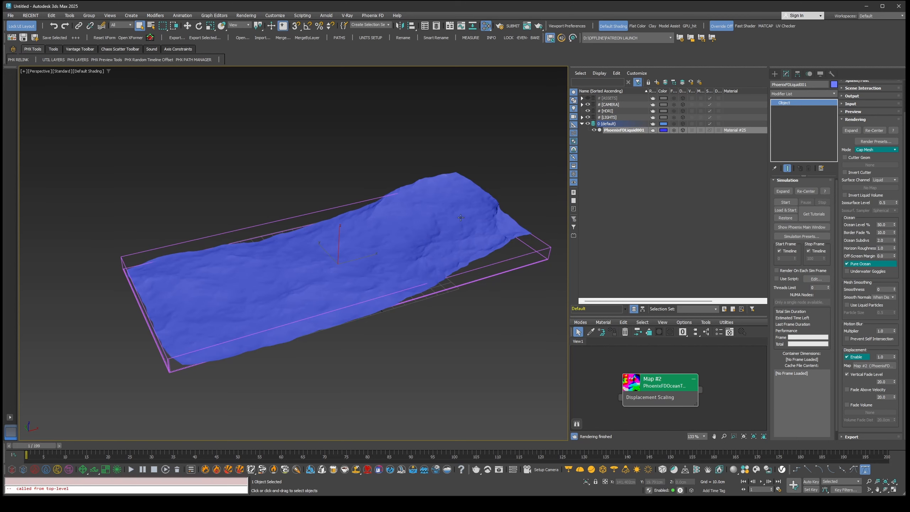
pyautogui.moveTo(36, 444)
pyautogui.mouseDown()
pyautogui.moveTo(164, 448)
pyautogui.moveTo(40, 446)
pyautogui.mouseUp()
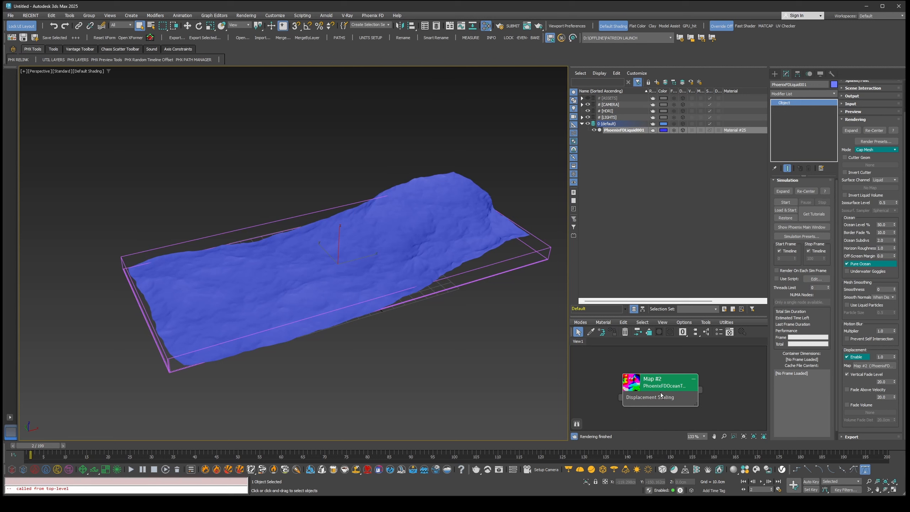
# Set the ocean texture's Control by Wind Speed value to 100 cm and check the waves up close
pyautogui.doubleClick(668, 383)
pyautogui.doubleClick(508, 257)
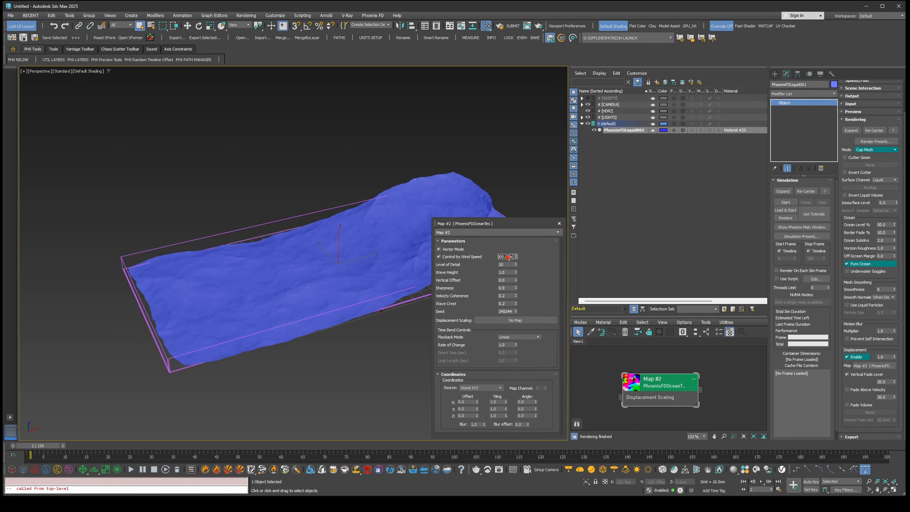
pyautogui.write('100')
pyautogui.press('Return')
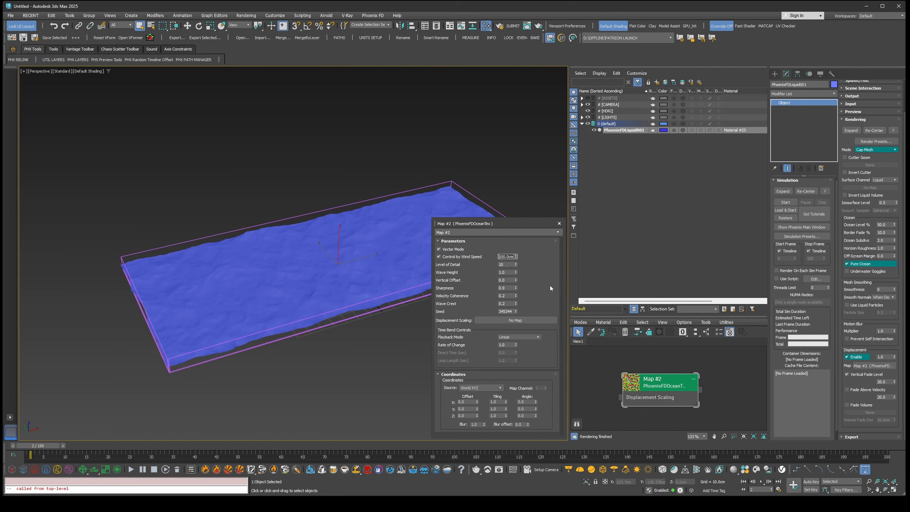
pyautogui.scroll(3, 319, 294)
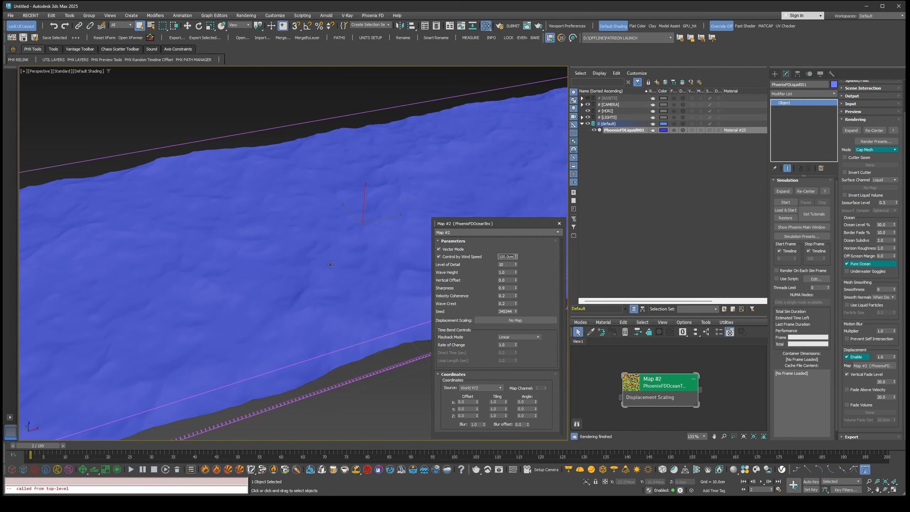
pyautogui.scroll(-5, 330, 265)
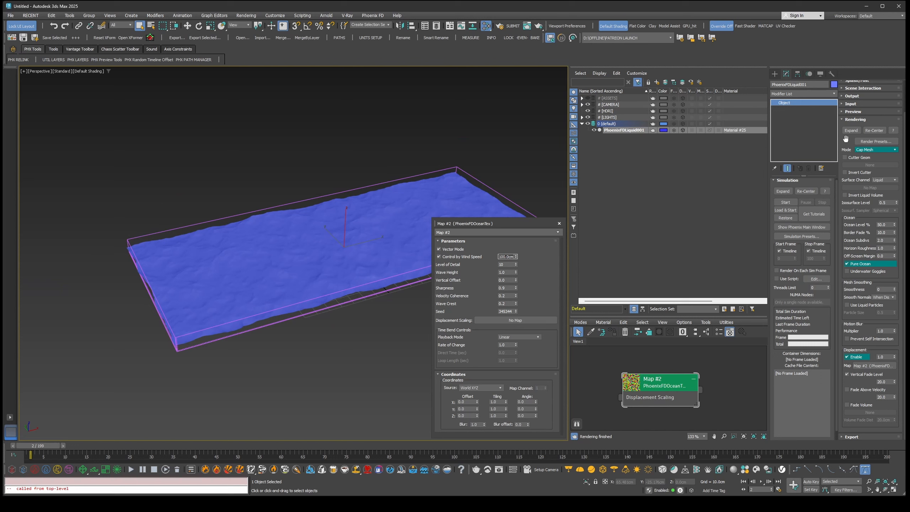
# Decrease the simulator's grid resolution to a 3.052 cm voxel size, show edged faces and scrub to frame 4
pyautogui.moveTo(845, 141); pyautogui.dragTo(853, 177)
pyautogui.click(863, 92)
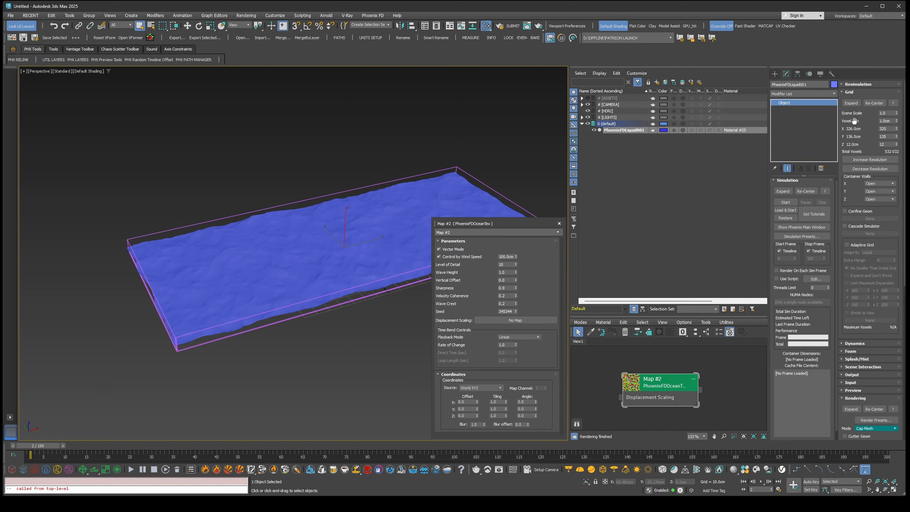
pyautogui.click(870, 168)
pyautogui.scroll(5, 265, 291)
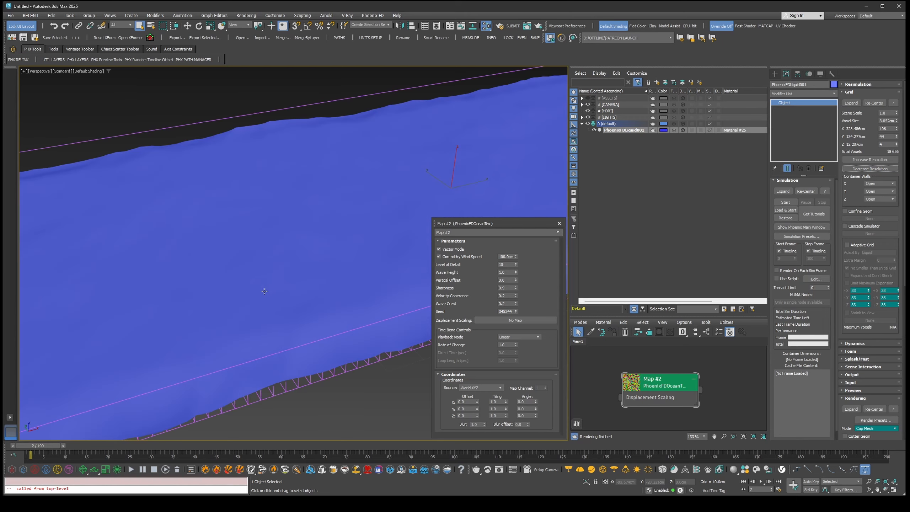
pyautogui.press('F4')
pyautogui.scroll(-5, 281, 289)
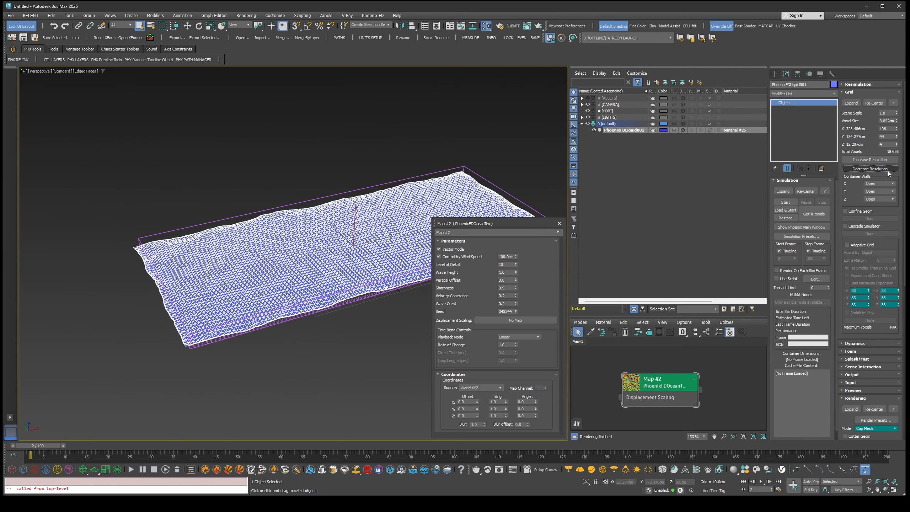
pyautogui.click(881, 169)
pyautogui.moveTo(45, 445); pyautogui.dragTo(53, 446)
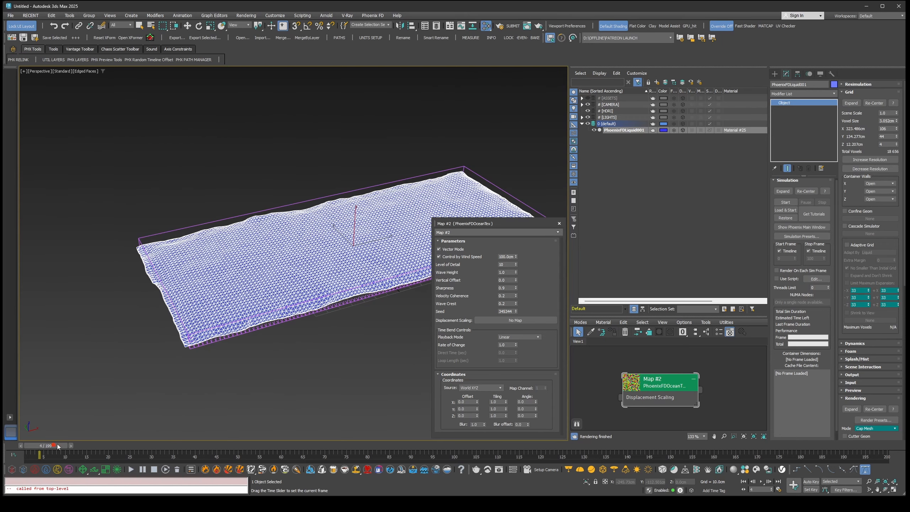
# Increase the simulator's grid resolution repeatedly until the voxel size is 0.41 cm
pyautogui.click(871, 162)
pyautogui.click(871, 161)
pyautogui.click(871, 161)
pyautogui.click(872, 161)
pyautogui.click(872, 160)
pyautogui.click(872, 161)
pyautogui.click(872, 160)
pyautogui.click(871, 160)
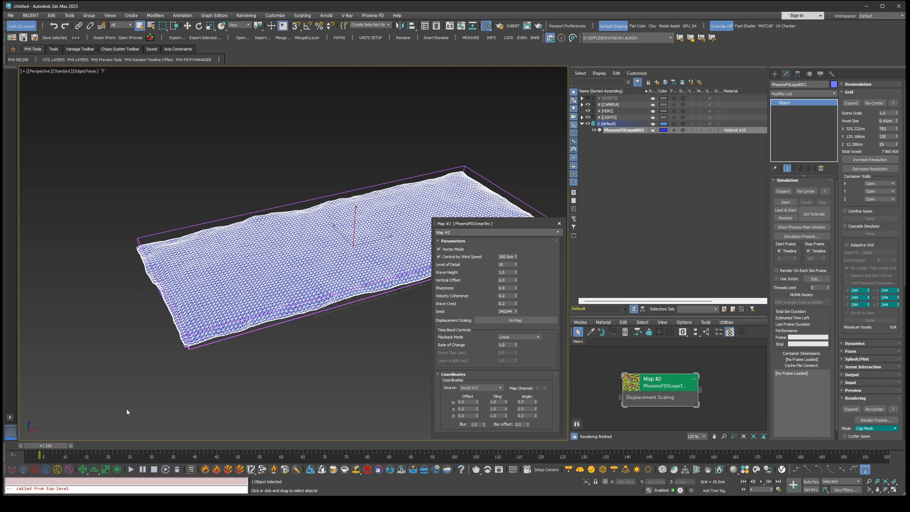
# Examine the denser ocean surface up close with and without edged faces while scrubbing through the early frames
pyautogui.moveTo(51, 450); pyautogui.dragTo(64, 451)
pyautogui.scroll(5, 310, 281)
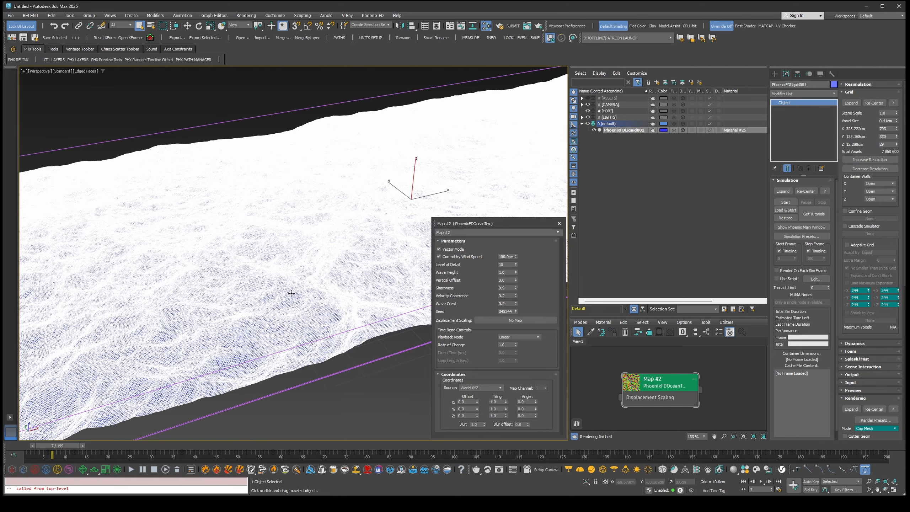
pyautogui.scroll(5, 292, 296)
pyautogui.press('F4')
pyautogui.scroll(-8, 294, 298)
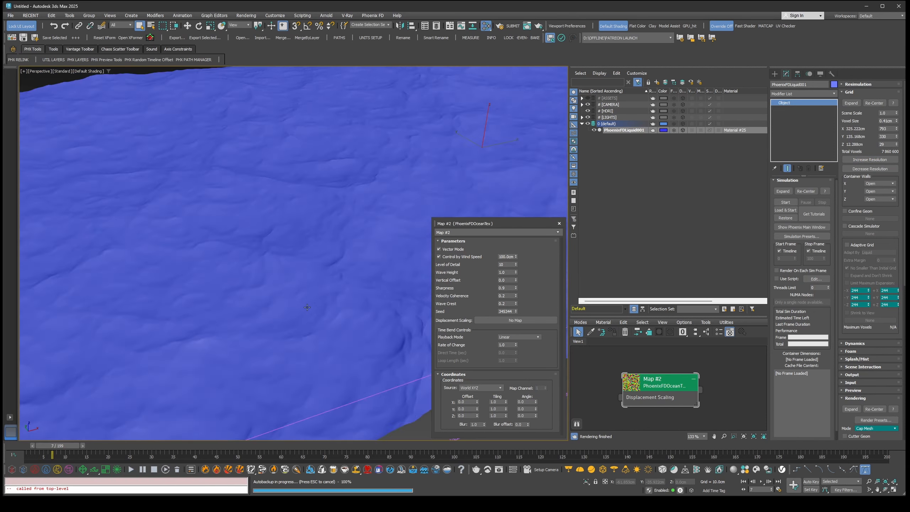
pyautogui.moveTo(64, 450); pyautogui.dragTo(86, 449)
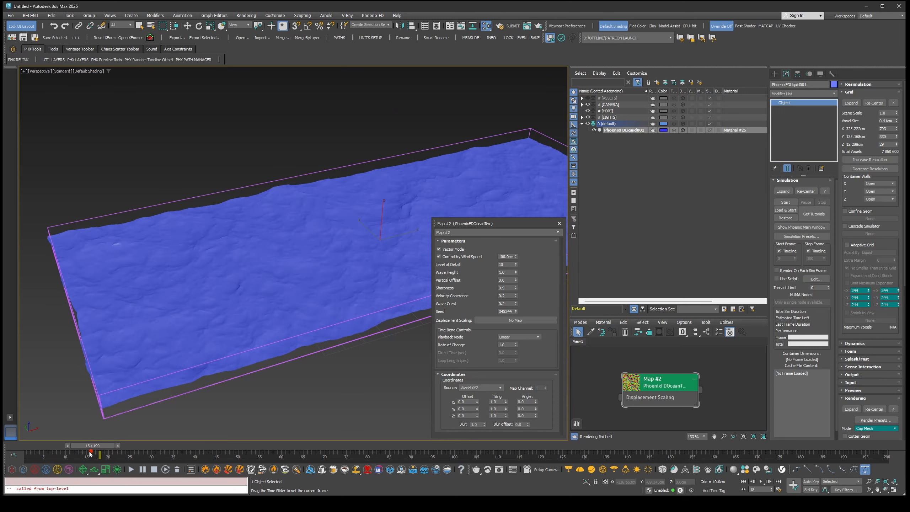
# Set the grid's voxel size to 1 cm and return the timeline to frame 1
pyautogui.click(891, 121)
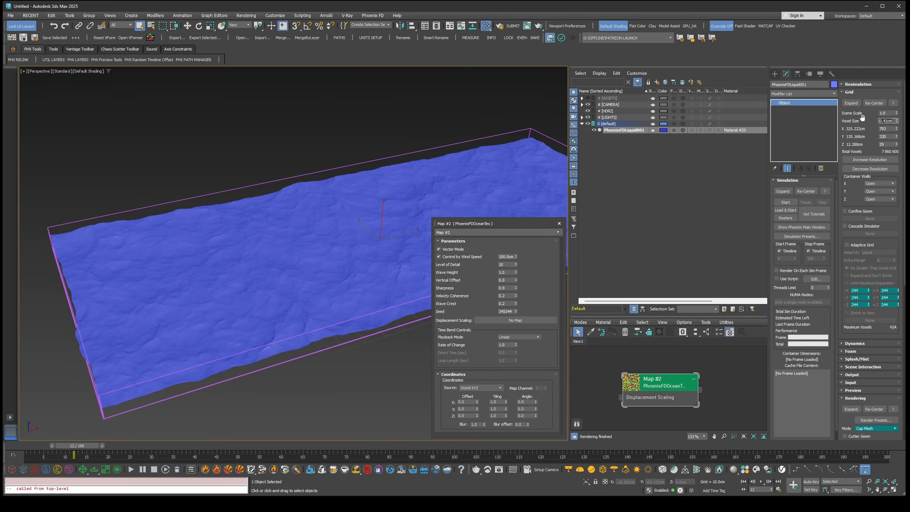
pyautogui.write('1')
pyautogui.press('Return')
pyautogui.moveTo(70, 447); pyautogui.dragTo(10, 447)
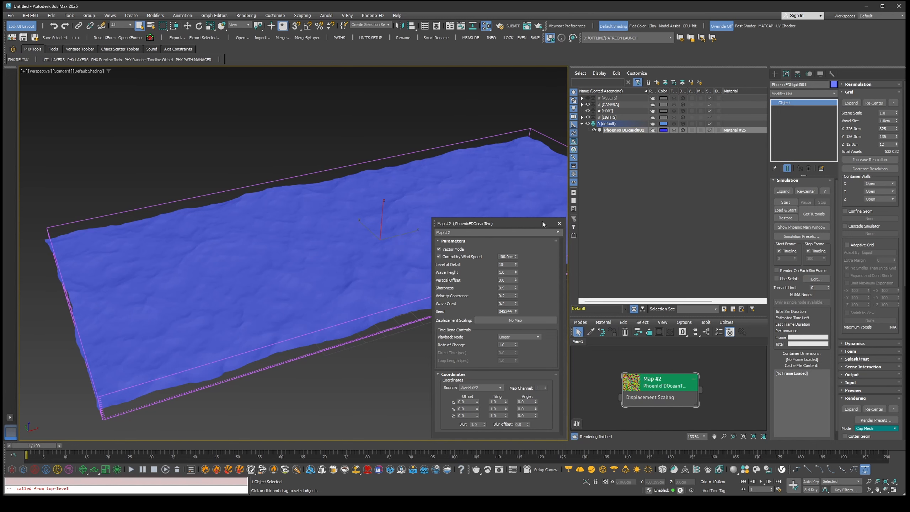
# Frame the whole ocean surface in the viewport and play its animation from the start
pyautogui.moveTo(411, 266); pyautogui.dragTo(355, 253, button='middle')
pyautogui.scroll(-3, 382, 258)
pyautogui.moveTo(43, 446)
pyautogui.mouseDown()
pyautogui.moveTo(72, 446)
pyautogui.moveTo(37, 449)
pyautogui.mouseUp()
pyautogui.click(761, 481)
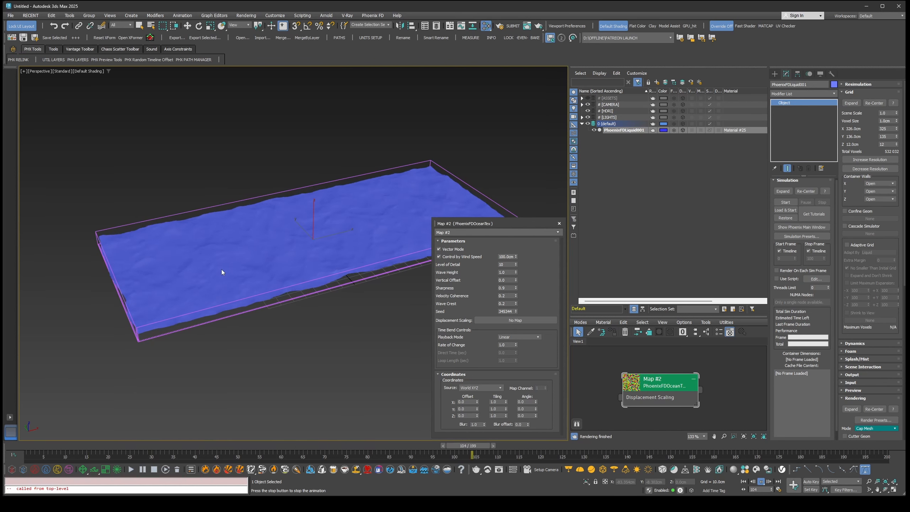
# Set the ocean texture's Z angle to 180 in its coordinates
pyautogui.moveTo(529, 416); pyautogui.dragTo(499, 415)
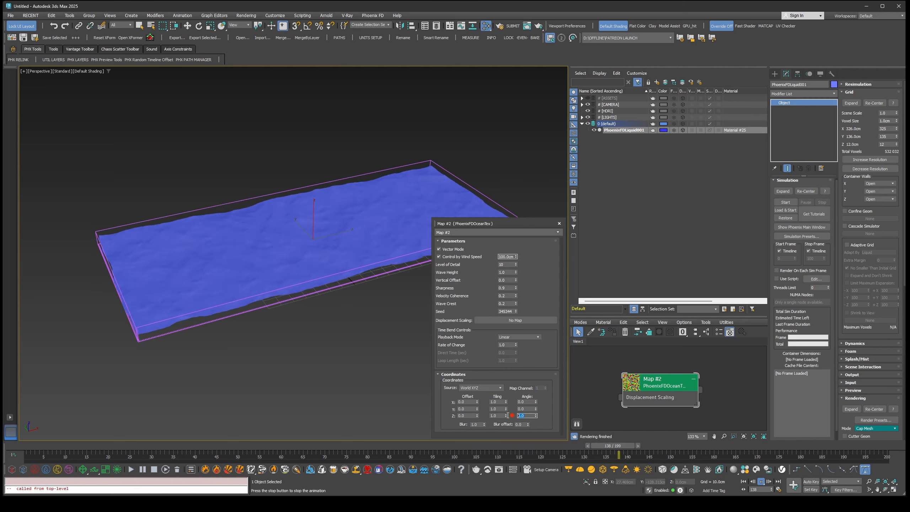
pyautogui.write('180')
pyautogui.press('Return')
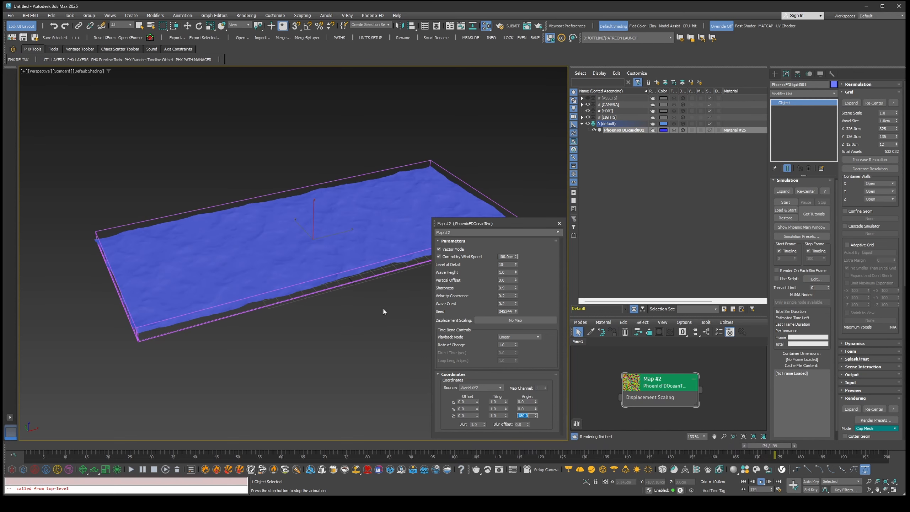
# Try the ocean texture's Z angle at 90 and -90, and reset it to 0
pyautogui.write('90')
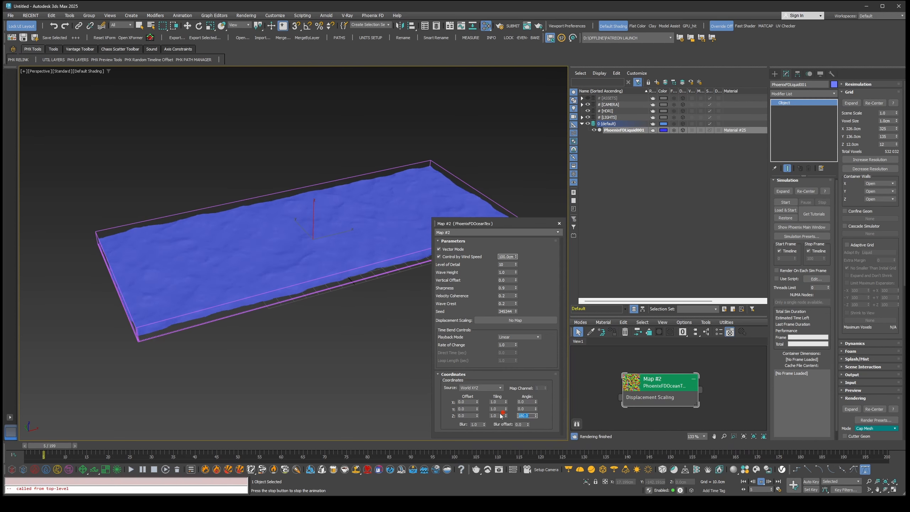
pyautogui.press('Return')
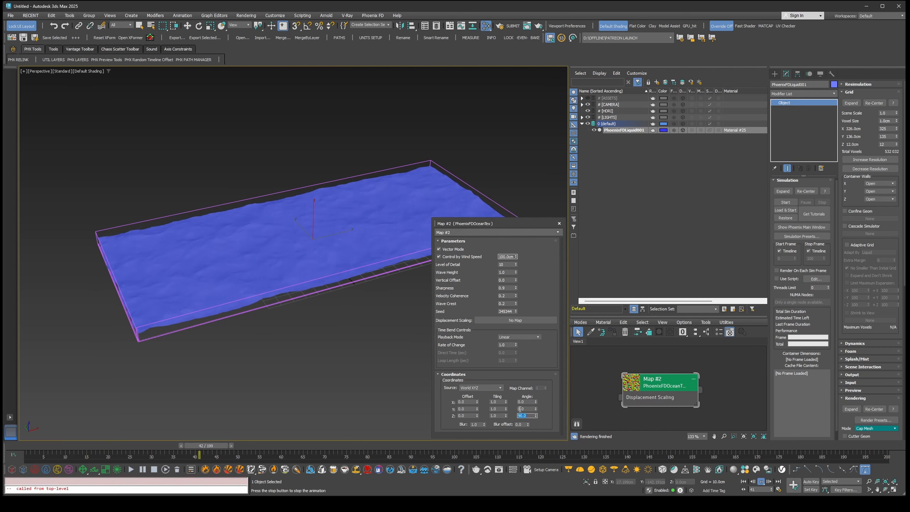
pyautogui.write('-90')
pyautogui.press('Return')
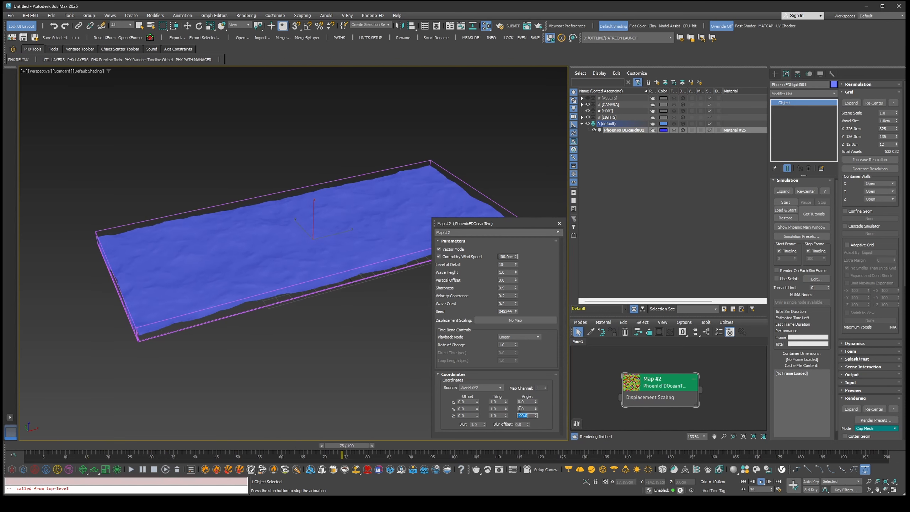
pyautogui.rightClick(536, 416)
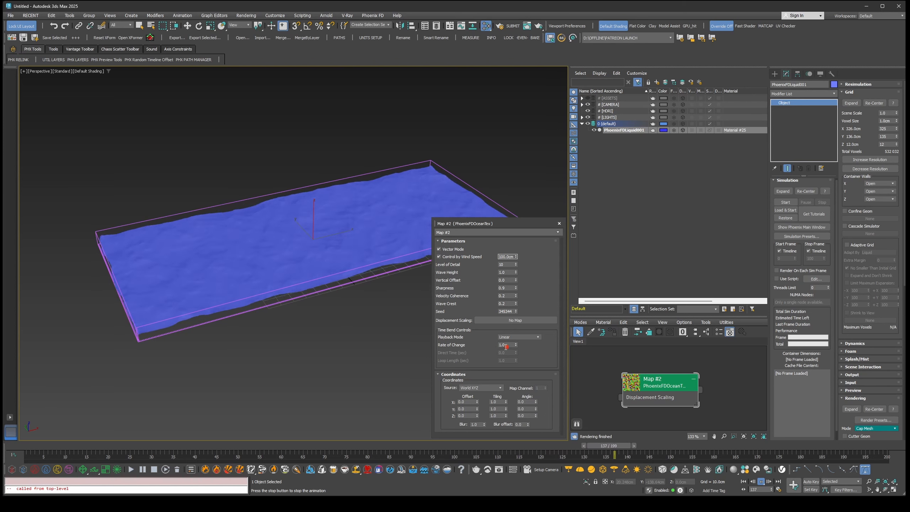
# Try a faster rate of change for the ocean texture, reset it, and set it to 0.8
pyautogui.moveTo(508, 345); pyautogui.dragTo(457, 348)
pyautogui.moveTo(516, 345); pyautogui.dragTo(511, 363)
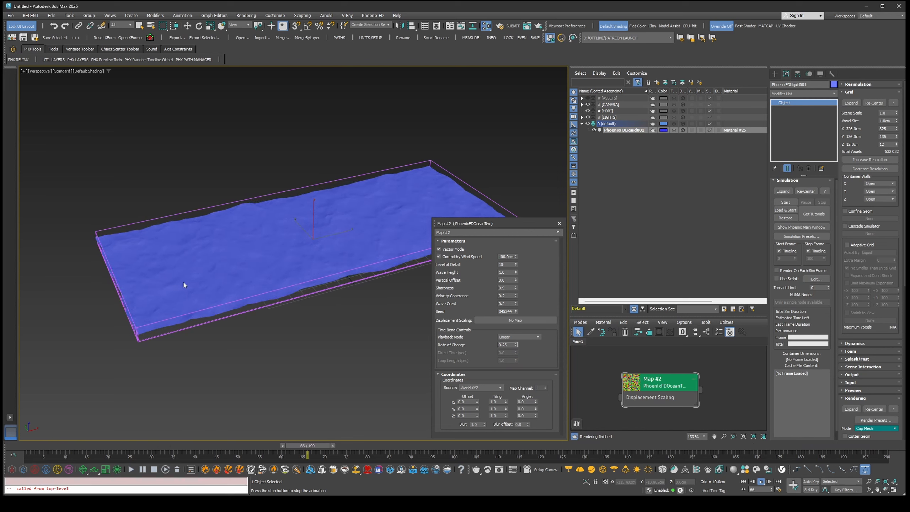
pyautogui.rightClick(516, 345)
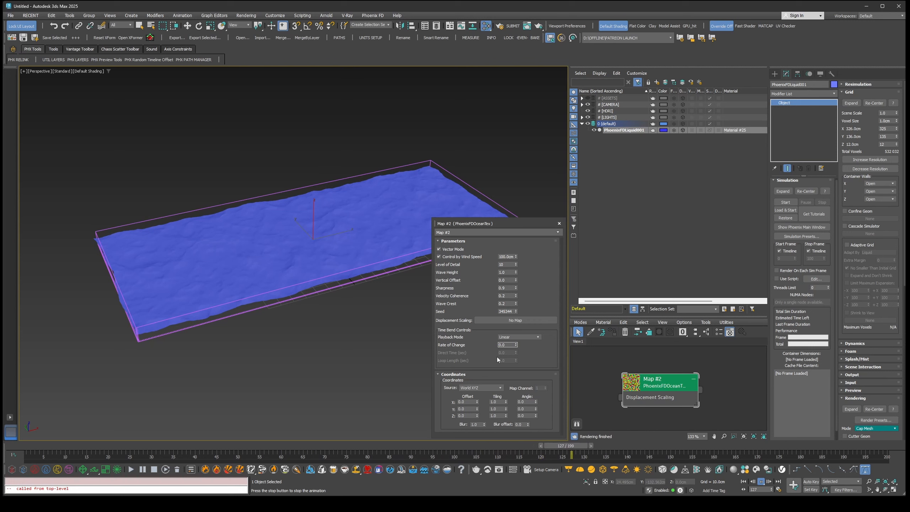
pyautogui.write('0.8')
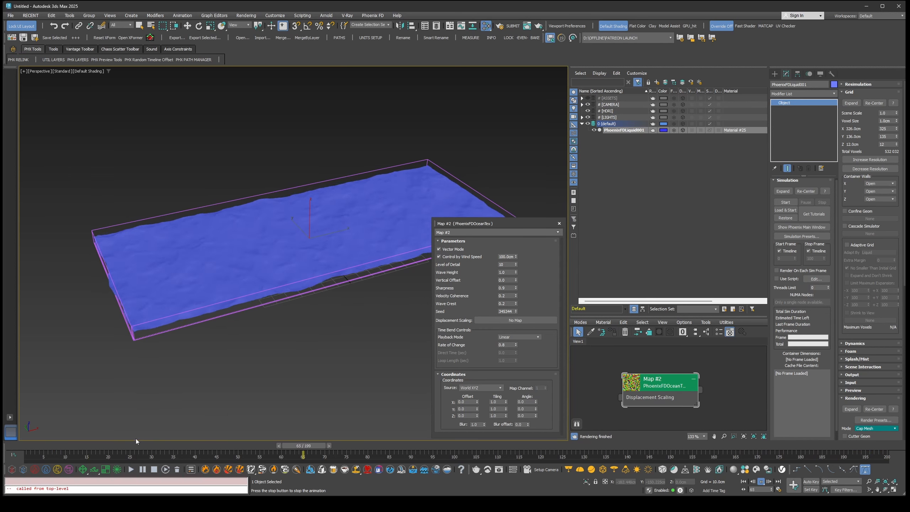
# Place a Phoenix Wave Force helper in front of the ocean grid and instance the PhoenixFDOceanTex map as its ocean map
pyautogui.click(93, 469)
pyautogui.moveTo(291, 345); pyautogui.dragTo(312, 394)
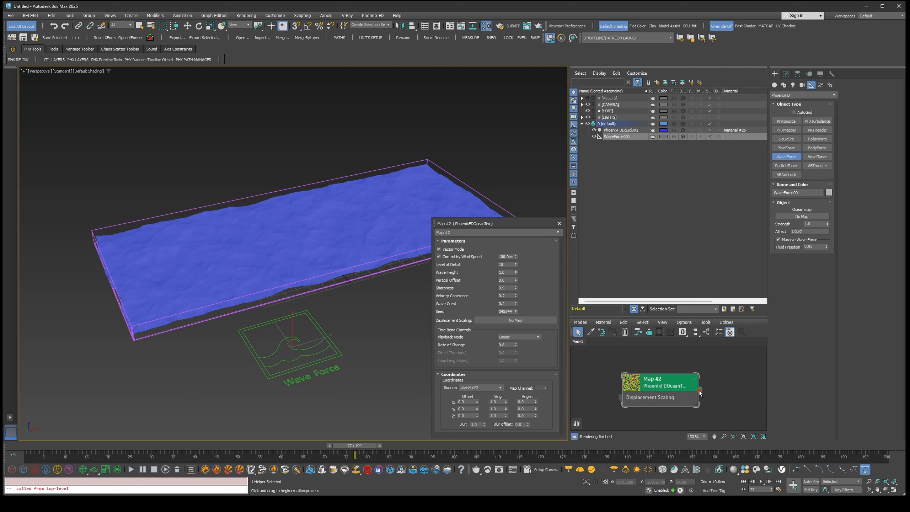
pyautogui.moveTo(699, 392); pyautogui.dragTo(805, 217)
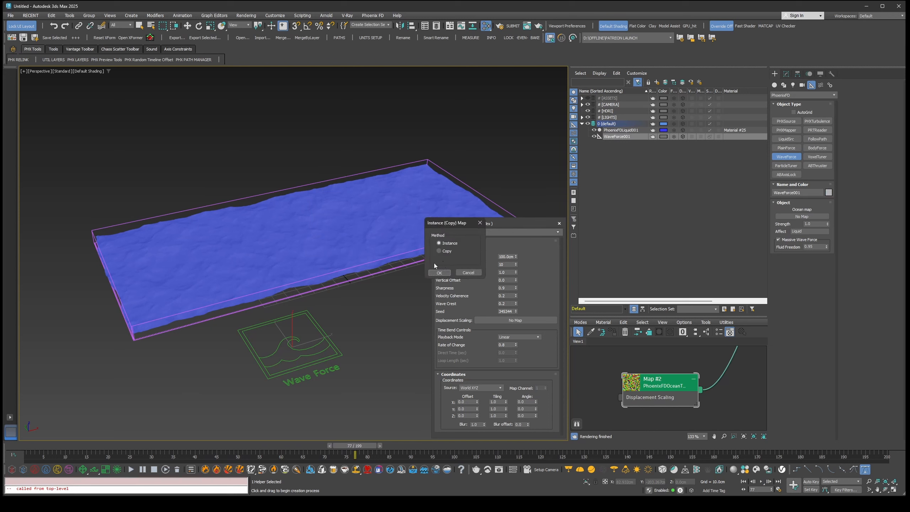
pyautogui.click(439, 273)
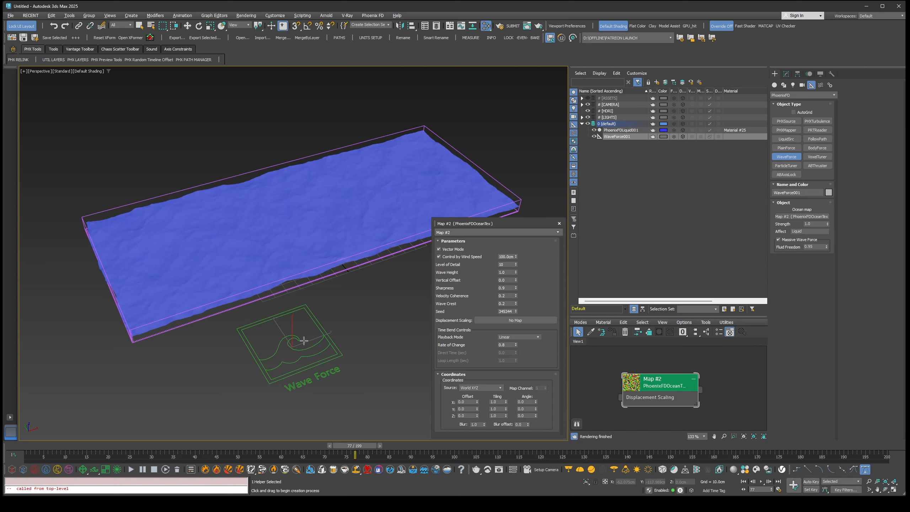
pyautogui.rightClick(293, 331)
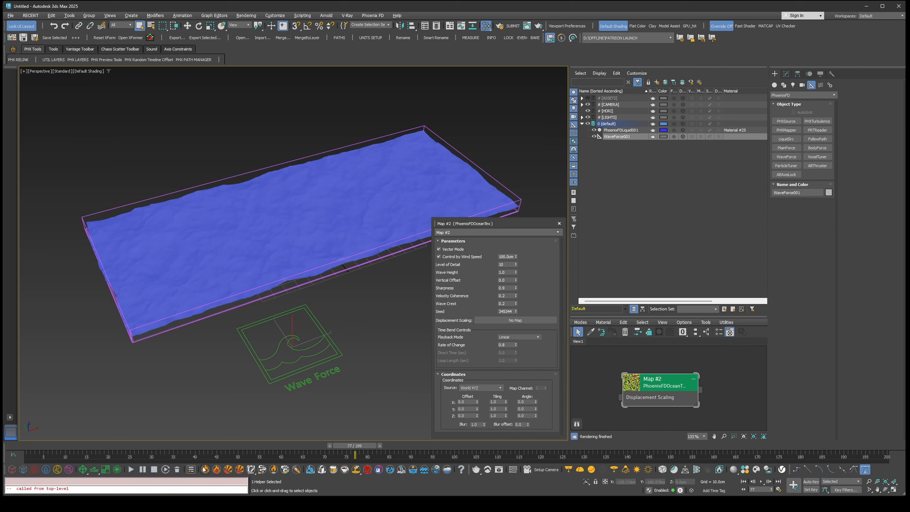
# Play the animation and set the ocean texture's rate of change to 1
pyautogui.click(761, 481)
pyautogui.moveTo(507, 345); pyautogui.dragTo(484, 346)
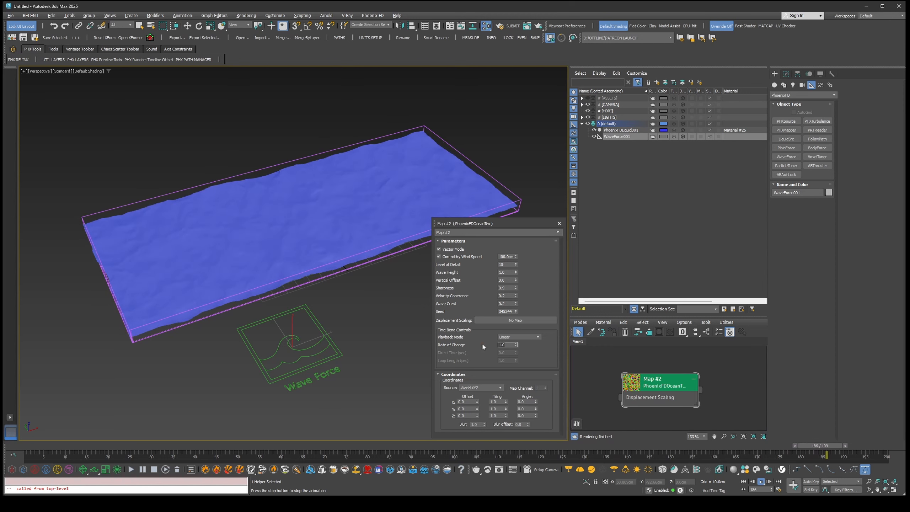
pyautogui.write('1')
pyautogui.press('Return')
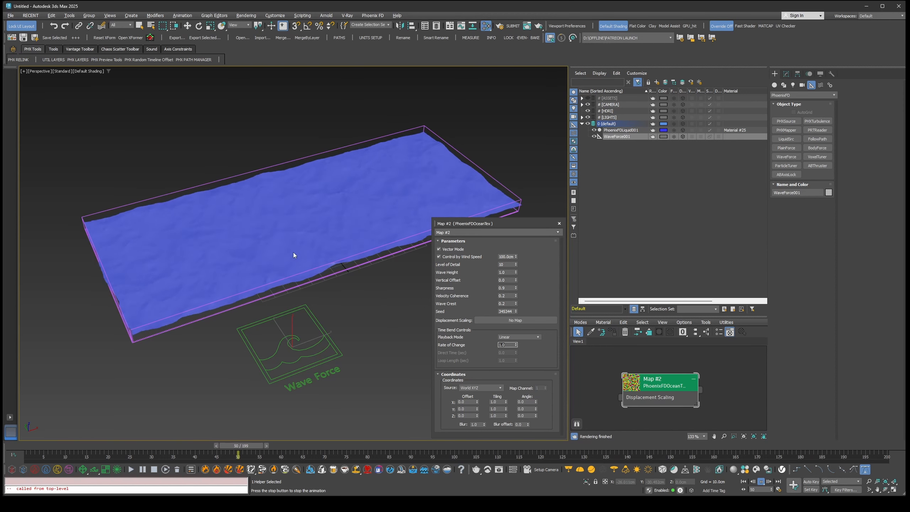
# Widen and move the ocean texture node, and add a general Noise map beside it
pyautogui.moveTo(697, 406); pyautogui.dragTo(724, 406)
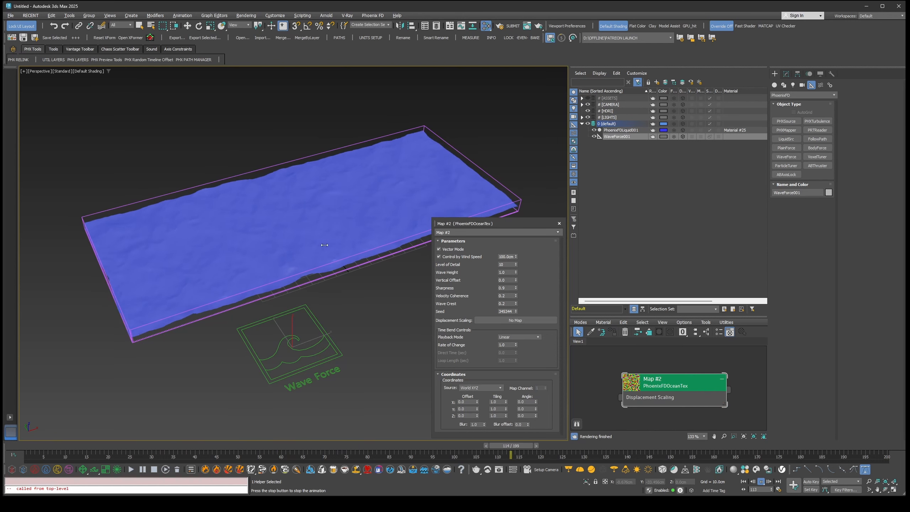
pyautogui.moveTo(663, 381); pyautogui.dragTo(704, 371)
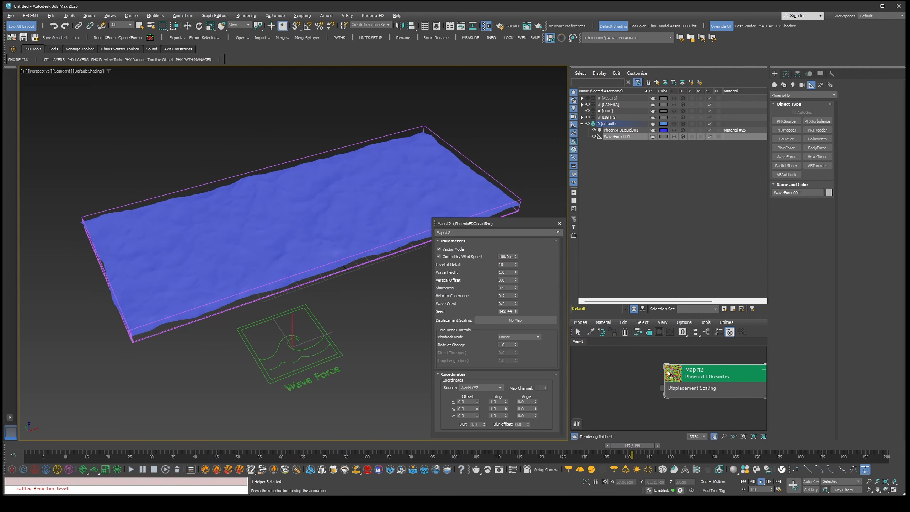
pyautogui.rightClick(601, 368)
pyautogui.moveTo(623, 388)
pyautogui.moveTo(672, 397)
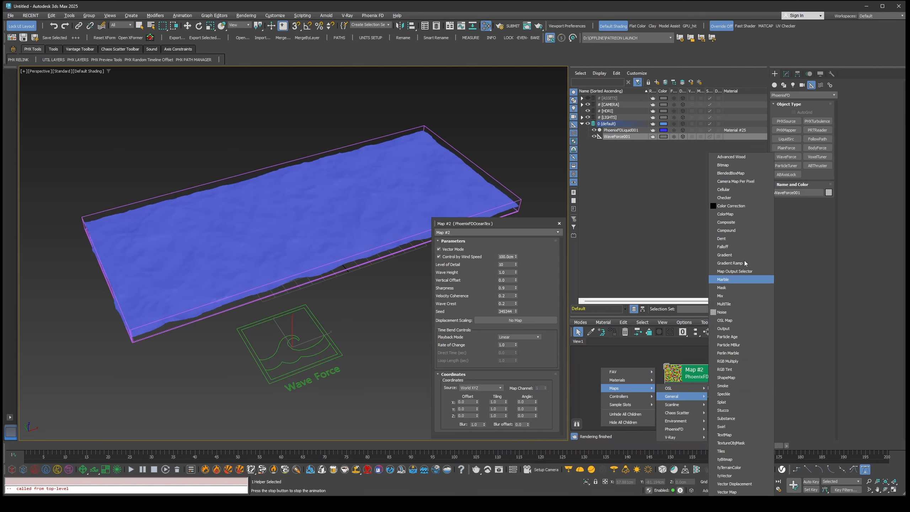
pyautogui.click(713, 333)
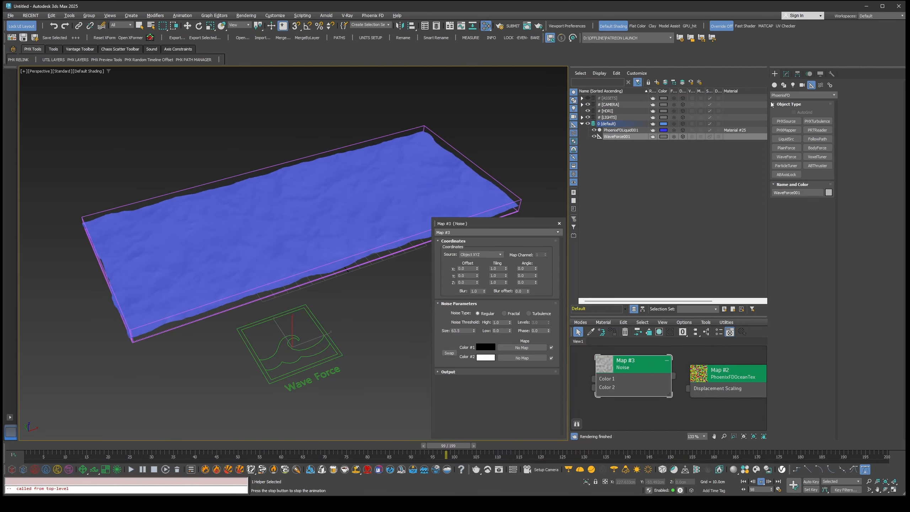
# Assign the Noise map as the liquid simulator's displacement map and set the displacement amount to -0.7
pyautogui.click(786, 73)
pyautogui.click(622, 129)
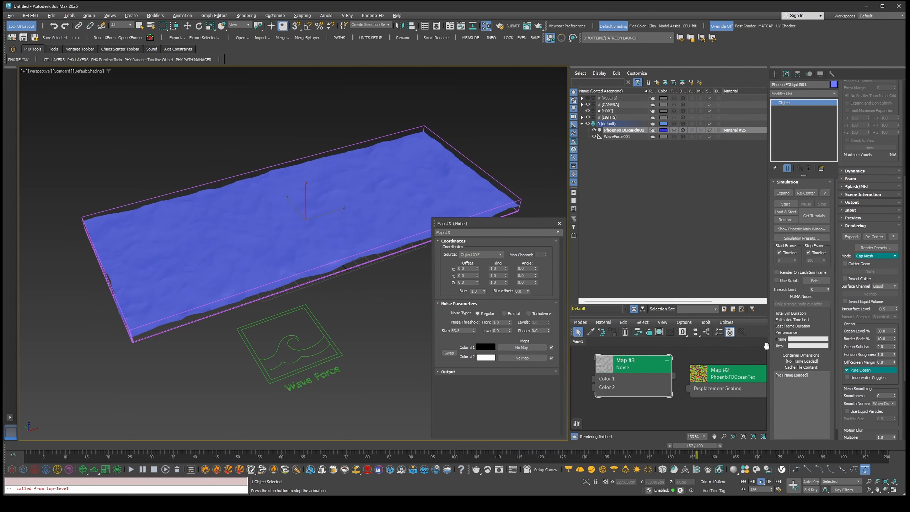
pyautogui.scroll(-5, 868, 287)
pyautogui.moveTo(674, 375); pyautogui.dragTo(697, 381)
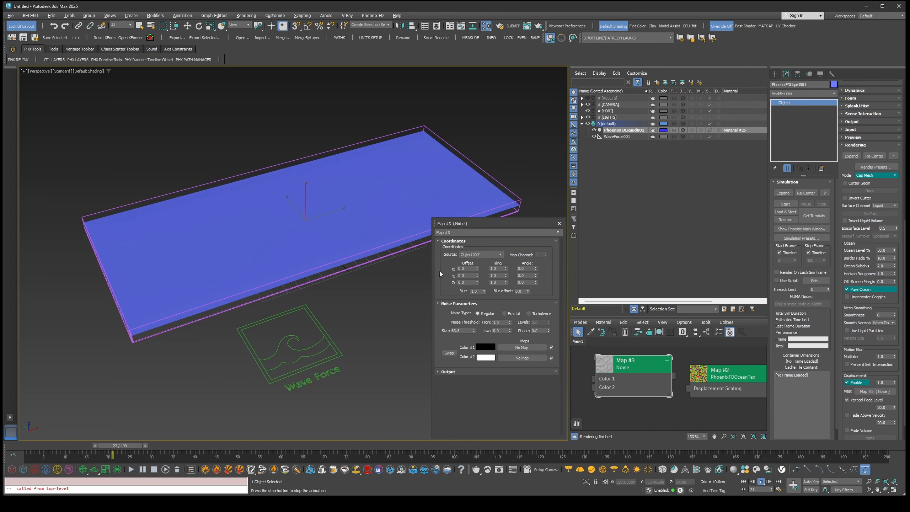
pyautogui.moveTo(628, 365); pyautogui.dragTo(629, 375)
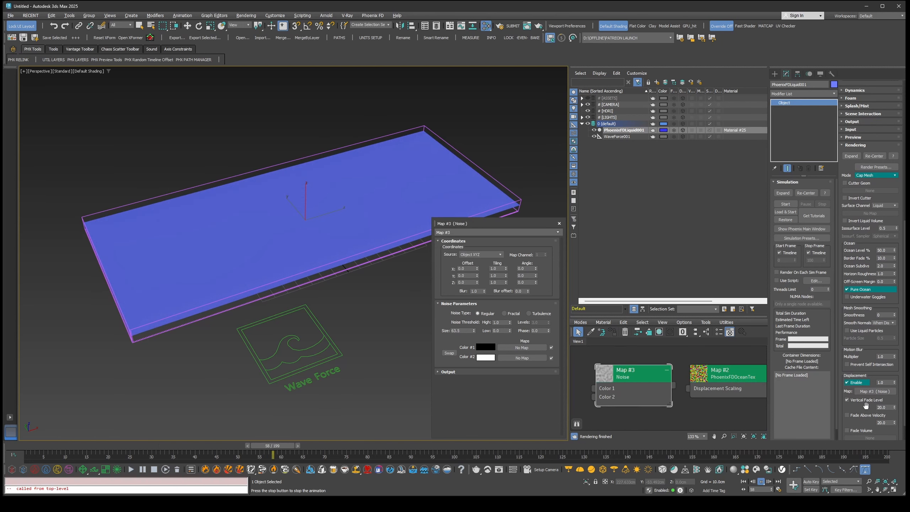
pyautogui.moveTo(866, 406); pyautogui.dragTo(687, 350)
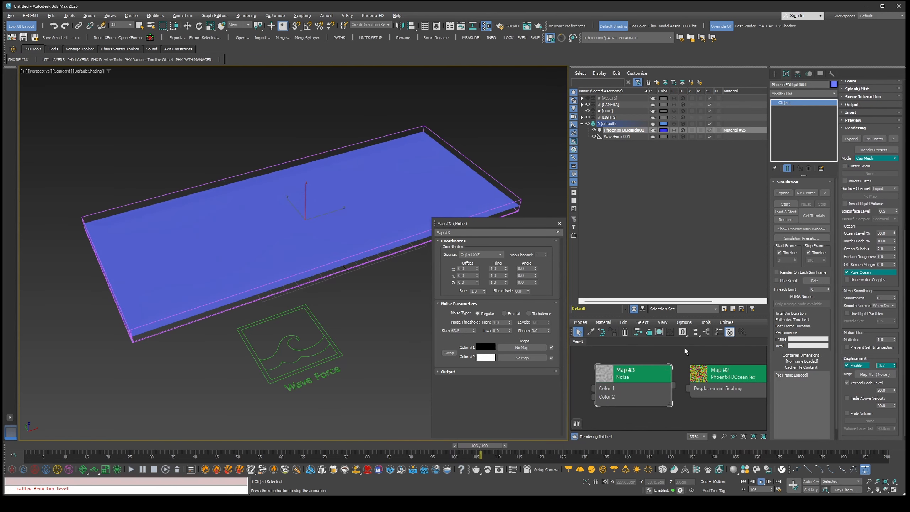
# Set the Noise map's size to 10
pyautogui.doubleClick(462, 331)
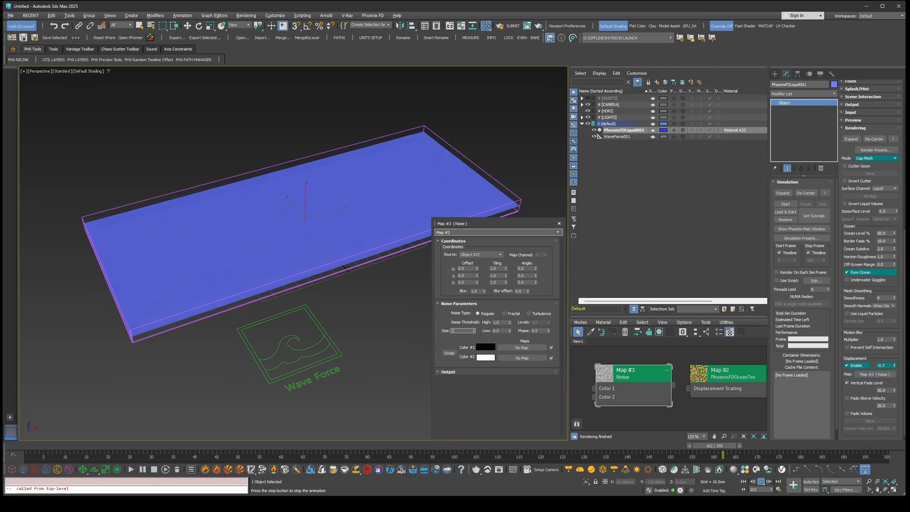
pyautogui.write('1')
pyautogui.press('Return')
pyautogui.write('10')
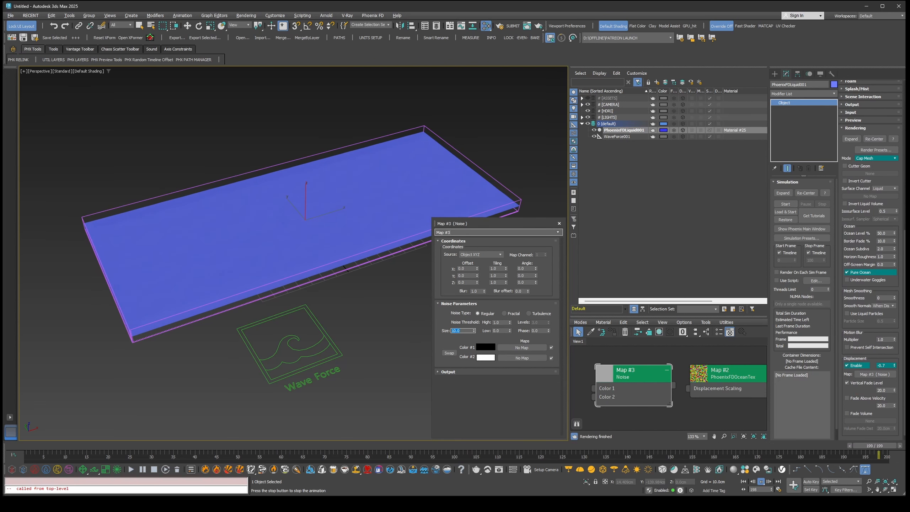
pyautogui.press('Return')
# Set the simulator's displacement amount to 50, stop playback and scrub the timeline to frame 94
pyautogui.scroll(5, 251, 250)
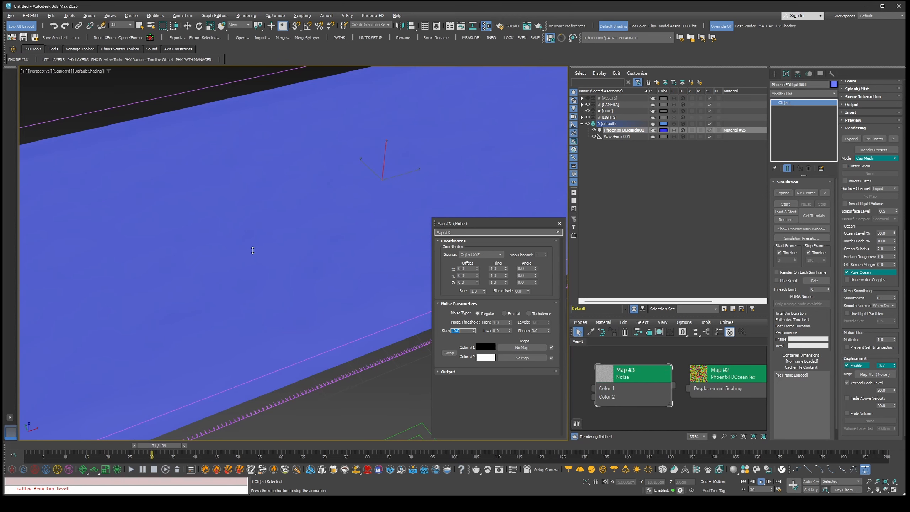
pyautogui.doubleClick(884, 365)
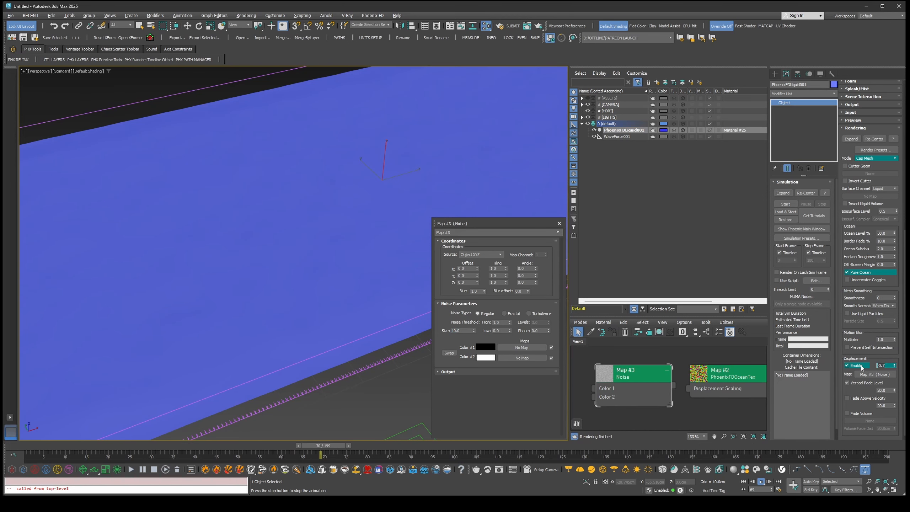
pyautogui.write('50')
pyautogui.press('Return')
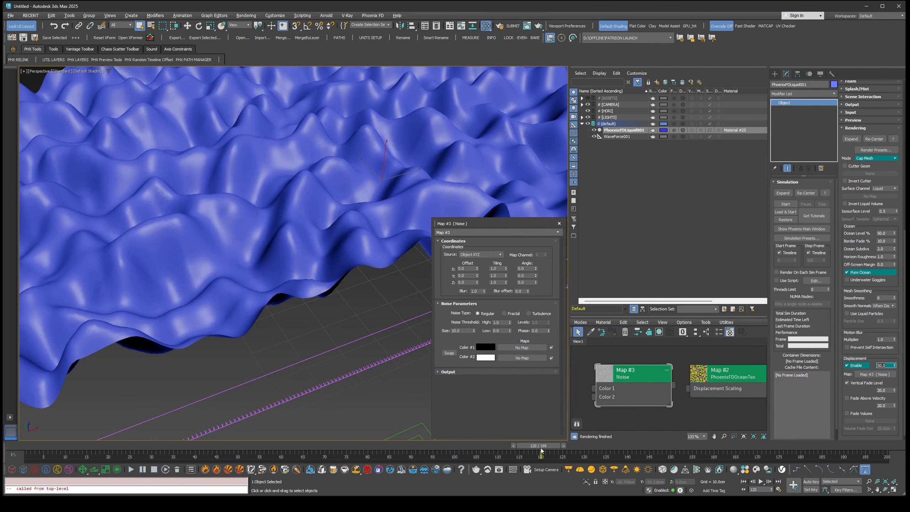
pyautogui.moveTo(542, 451); pyautogui.dragTo(431, 454)
pyautogui.scroll(-5, 353, 304)
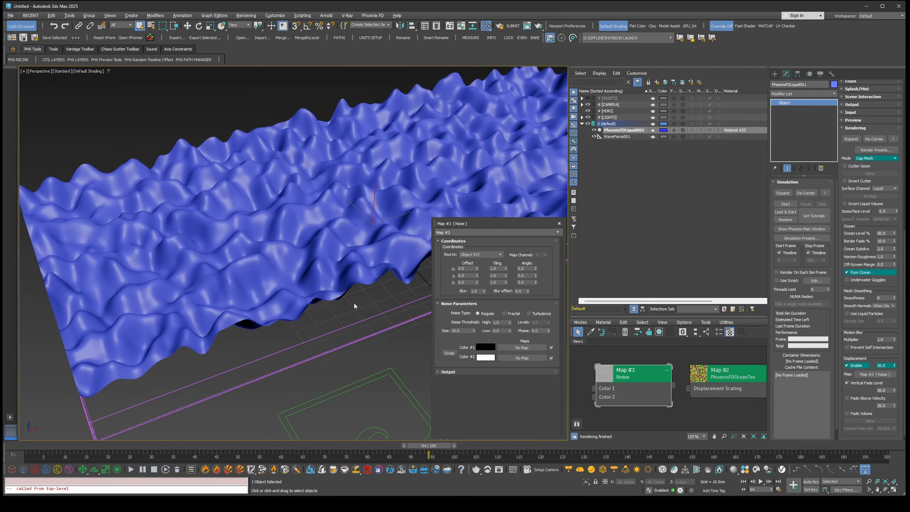
# Raise the Noise map's phase to 5 and lower the displacement amount to about 17
pyautogui.moveTo(549, 333); pyautogui.dragTo(553, 310)
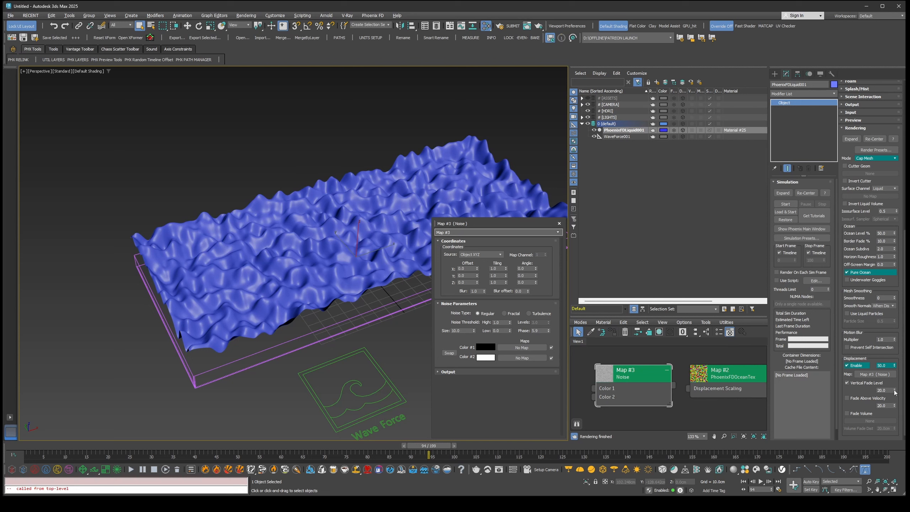
pyautogui.moveTo(895, 365); pyautogui.dragTo(895, 399)
# Instance the PhoenixFDOceanTex map into the simulator's displacement slot and set the displacement amount to 1
pyautogui.moveTo(743, 386); pyautogui.dragTo(697, 387, button='middle')
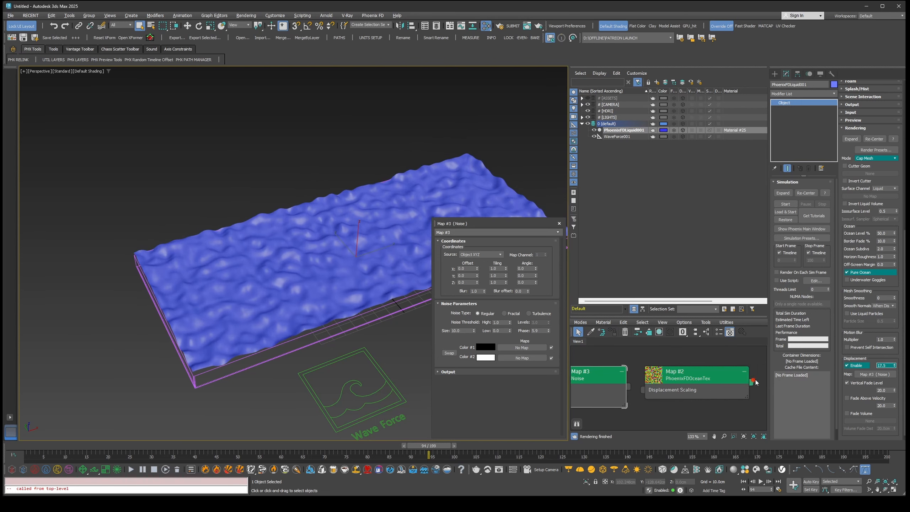
pyautogui.moveTo(858, 374); pyautogui.dragTo(859, 366)
pyautogui.click(447, 272)
pyautogui.write('1')
pyautogui.press('Return')
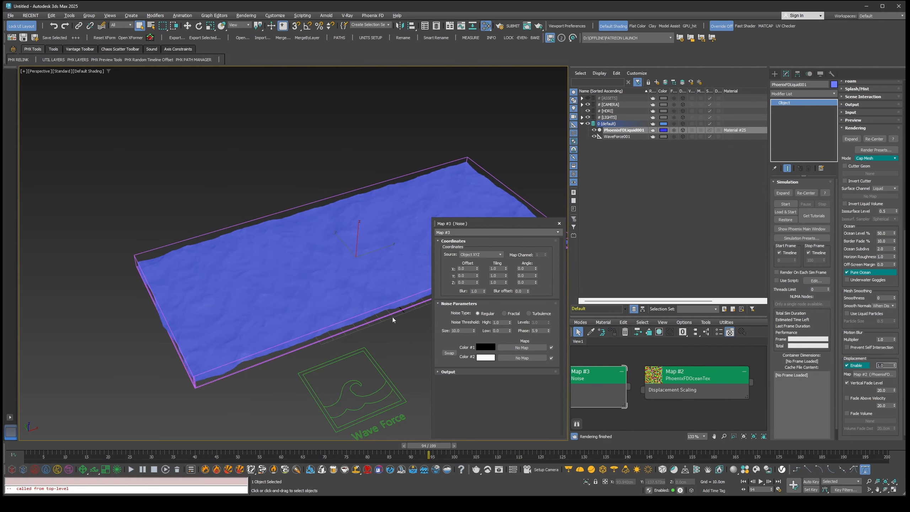
# Instance the Noise map into the simulator's displacement slot and set the displacement amount to 20
pyautogui.moveTo(583, 378); pyautogui.dragTo(643, 378, button='middle')
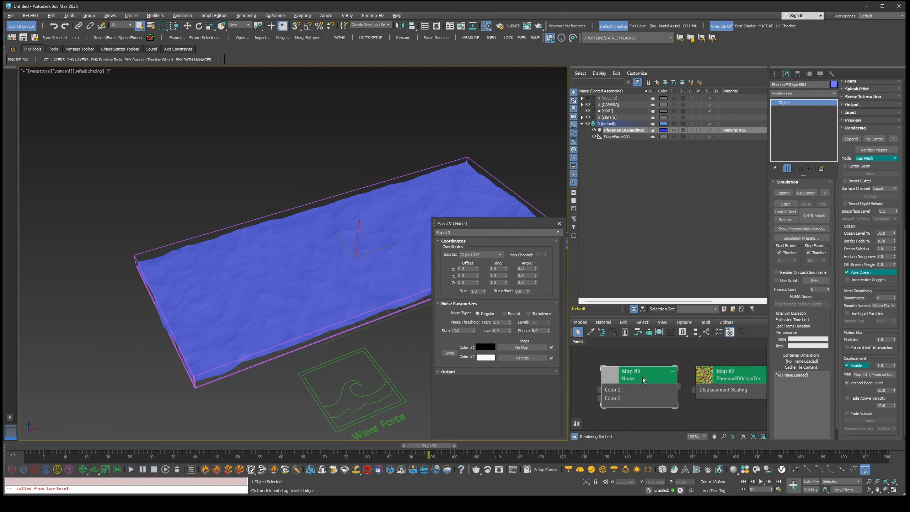
pyautogui.moveTo(679, 386); pyautogui.dragTo(864, 376)
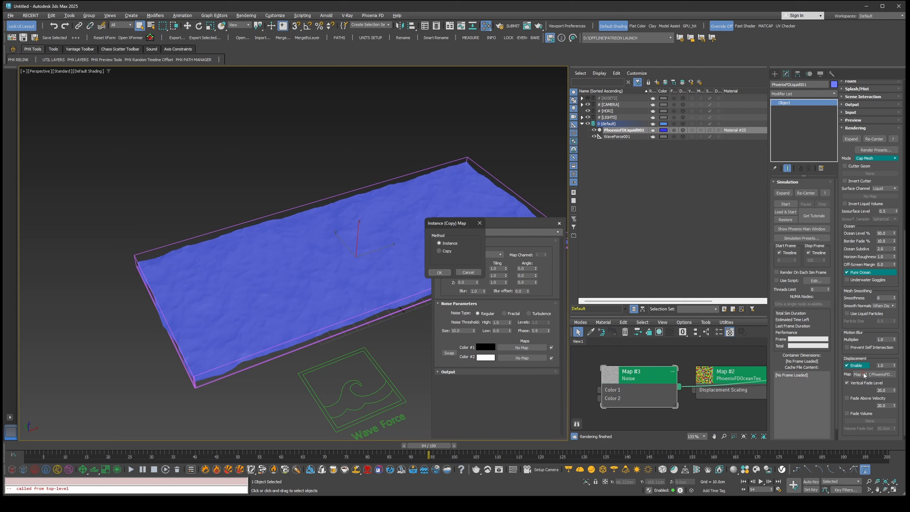
pyautogui.click(439, 273)
pyautogui.write('20')
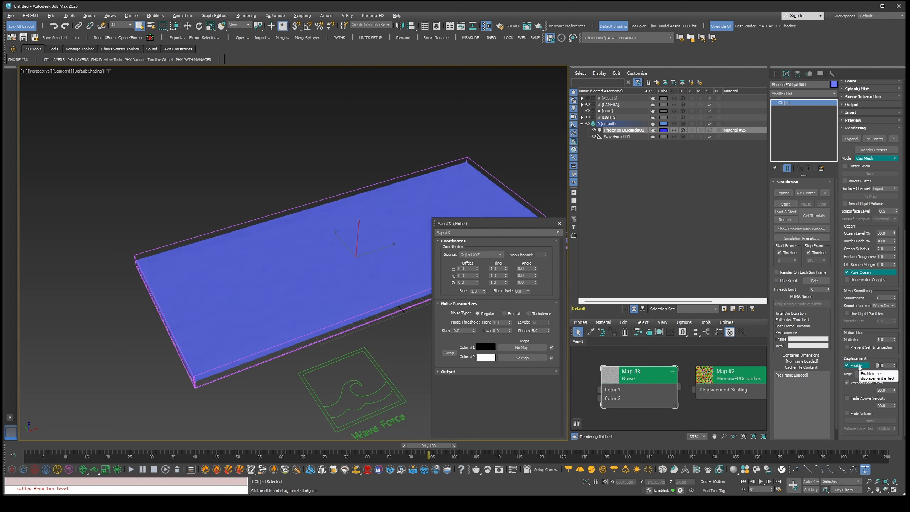
pyautogui.press('Return')
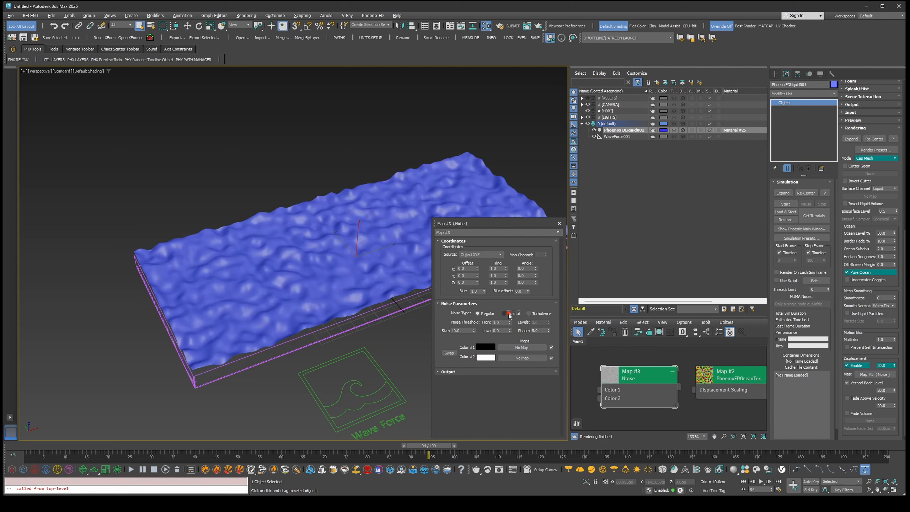
# Switch the Noise map's type to Fractal and set the simulator's displacement amount to 10
pyautogui.click(508, 313)
pyautogui.click(884, 365)
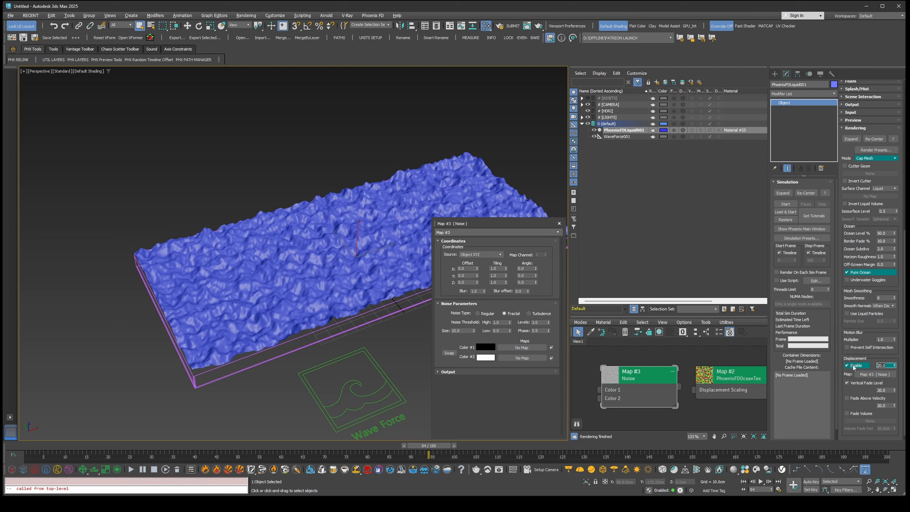
pyautogui.moveTo(344, 337); pyautogui.dragTo(336, 337, button='middle')
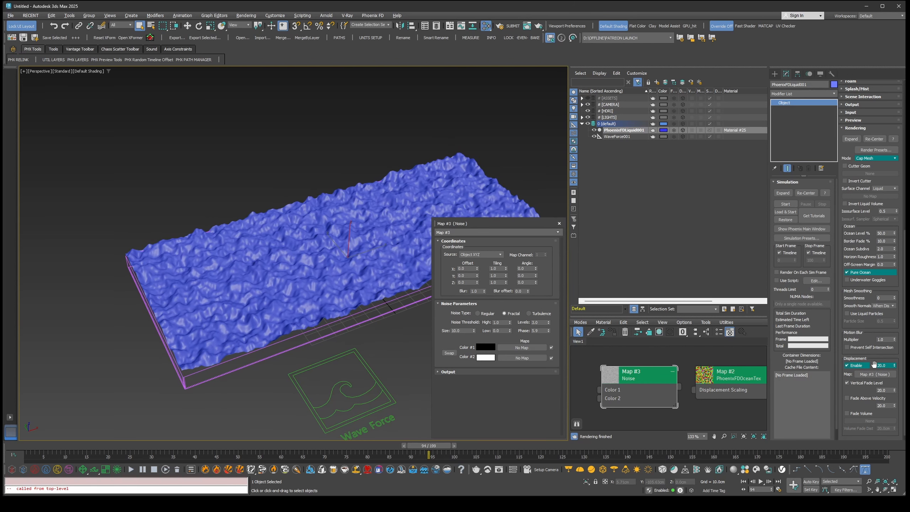
pyautogui.write('10')
pyautogui.press('Return')
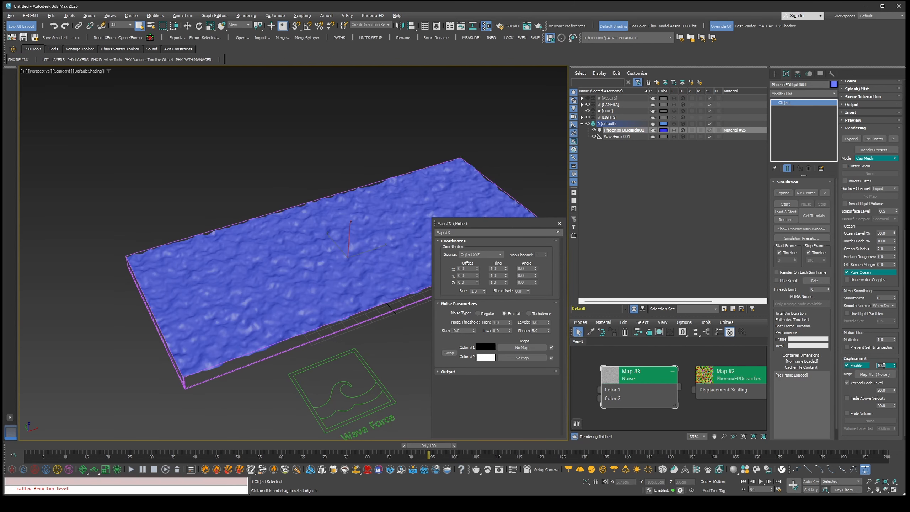
# Raise the Noise map's size to about 18.9 and change its type to Turbulence
pyautogui.moveTo(473, 331); pyautogui.dragTo(479, 300)
pyautogui.click(536, 313)
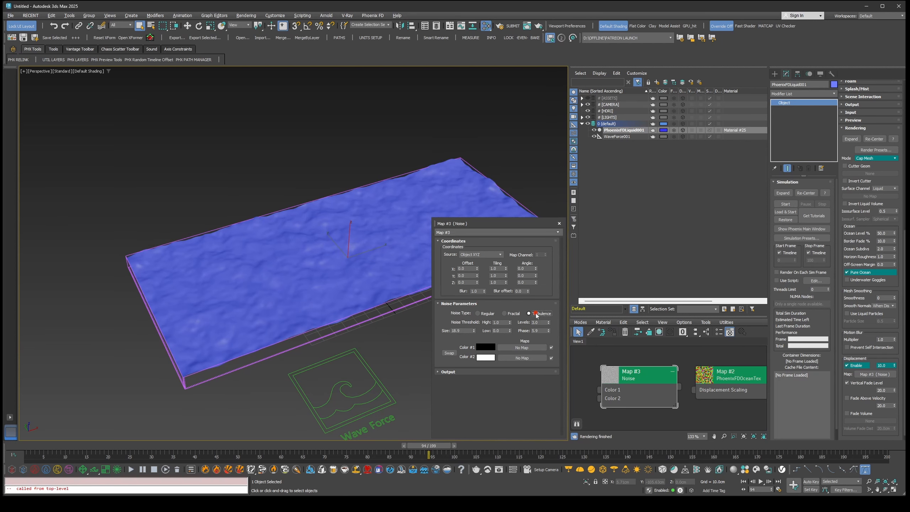
# Add a Cellular map and swap its white cell color with the black division color
pyautogui.rightClick(586, 355)
pyautogui.moveTo(624, 375)
pyautogui.moveTo(666, 384)
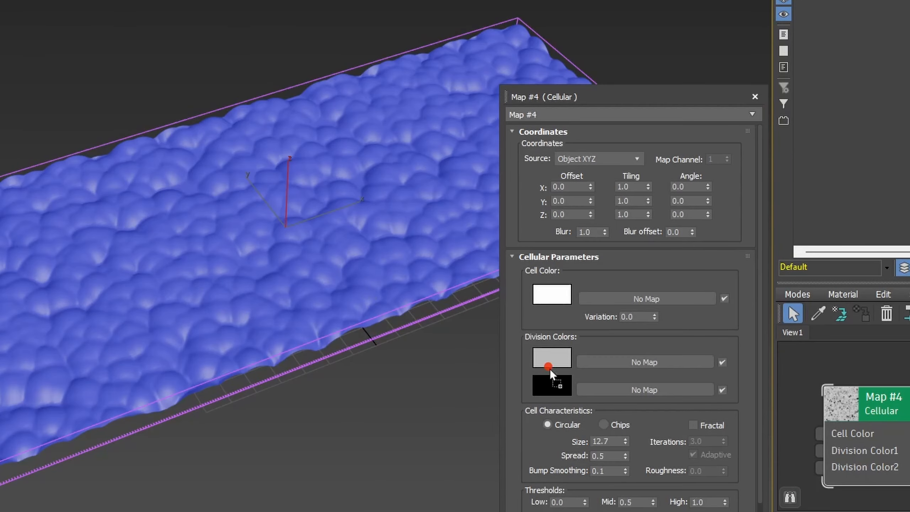
pyautogui.moveTo(550, 368); pyautogui.dragTo(553, 385)
pyautogui.click(585, 394)
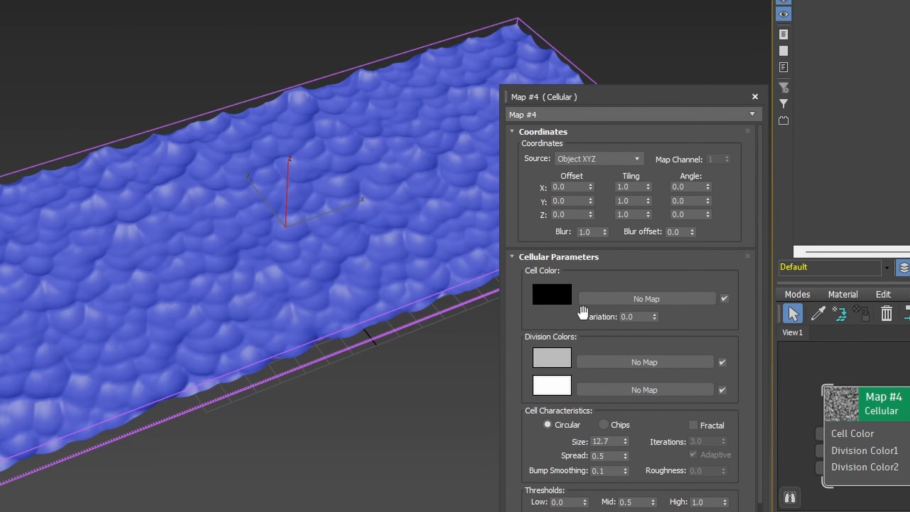
# Enable Fractal on the Cellular map with 2 iterations and set its size to 50
pyautogui.moveTo(627, 441); pyautogui.dragTo(619, 386)
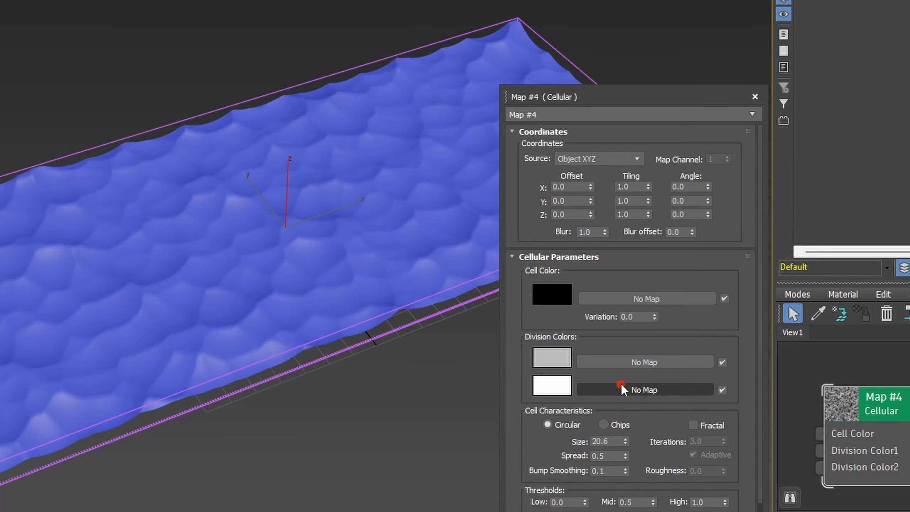
pyautogui.click(693, 425)
pyautogui.write('2')
pyautogui.press('Return')
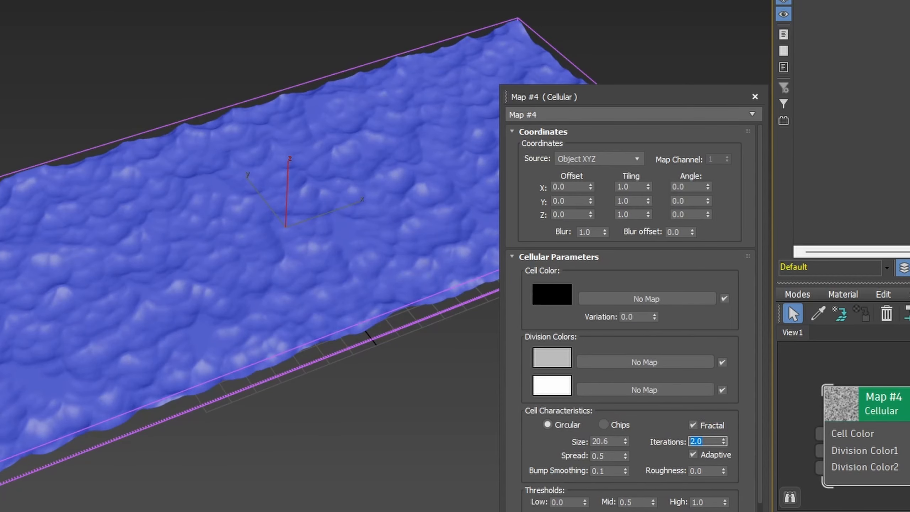
pyautogui.moveTo(614, 440); pyautogui.dragTo(557, 444)
pyautogui.write('50')
pyautogui.press('Return')
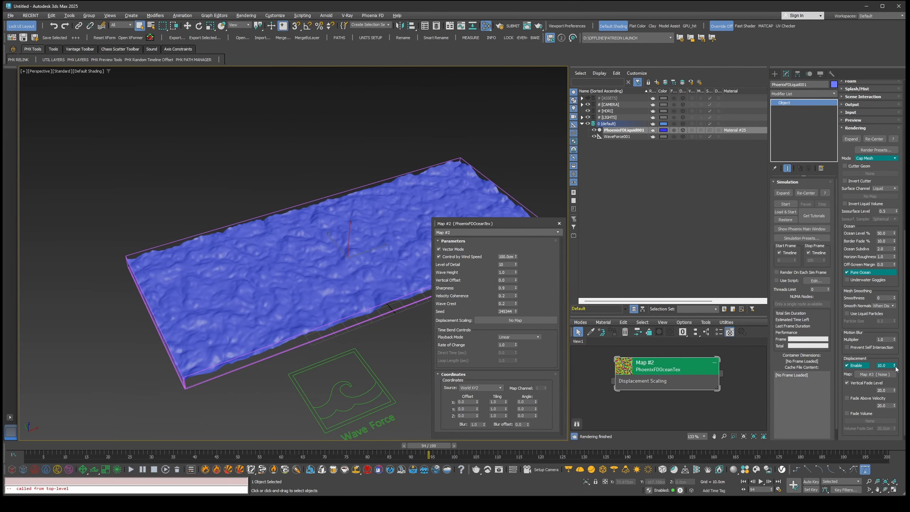
# Set the displacement amount to 1 and instance the PhoenixFDOceanTex map back into the simulator's displacement slot
pyautogui.rightClick(896, 366)
pyautogui.moveTo(868, 373); pyautogui.dragTo(868, 374)
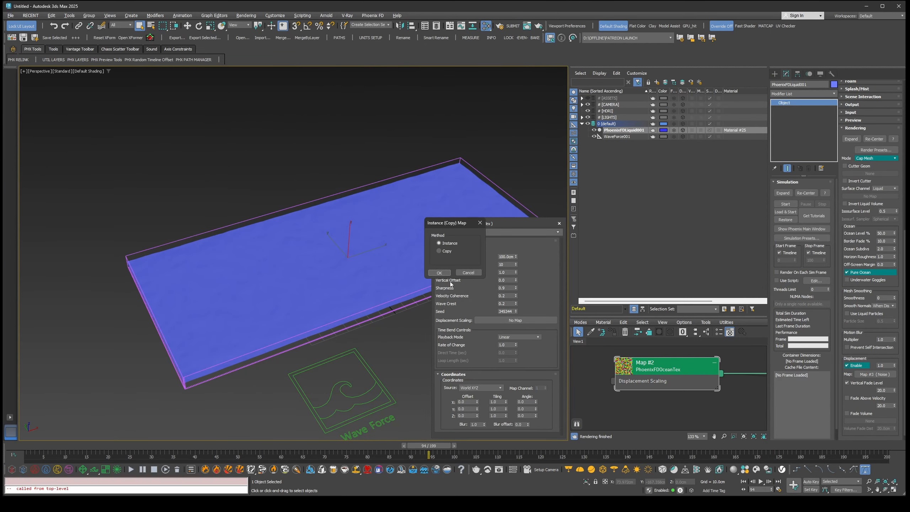
pyautogui.click(440, 273)
pyautogui.moveTo(62, 447); pyautogui.dragTo(236, 447)
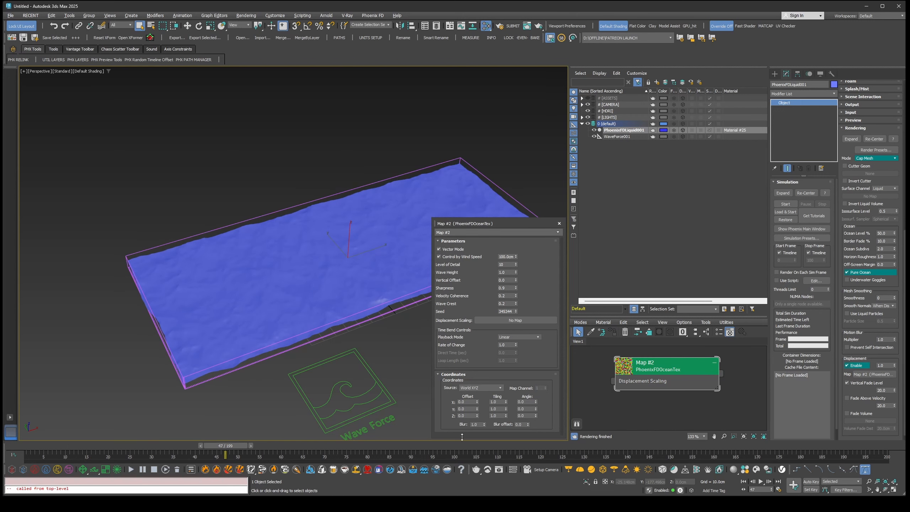
# Switch to the browser, search YouTube for "chaos phoenix pool" and open the Phoenix FD Ocean Texture pool video
pyautogui.hotkey('alt', 'Tab')
pyautogui.click(404, 83)
pyautogui.write('chaos phoen')
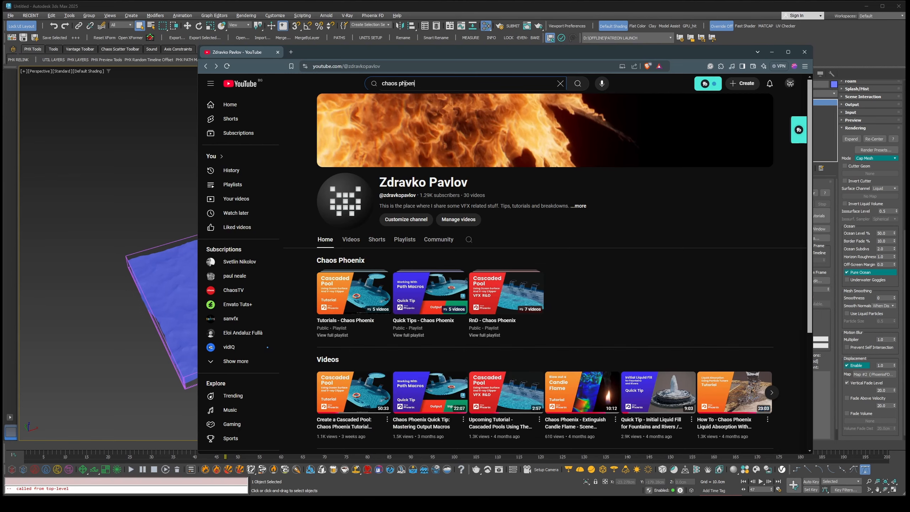
pyautogui.write('ix pool')
pyautogui.press('Return')
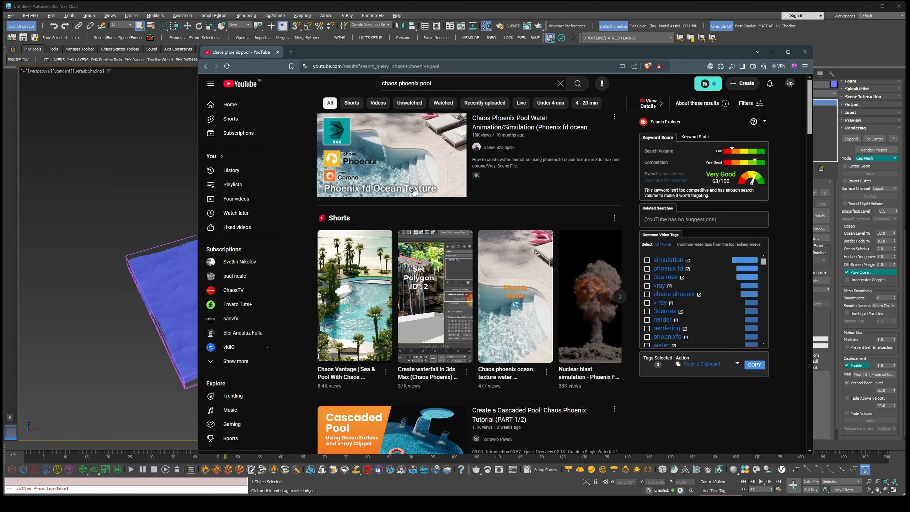
pyautogui.click(413, 192)
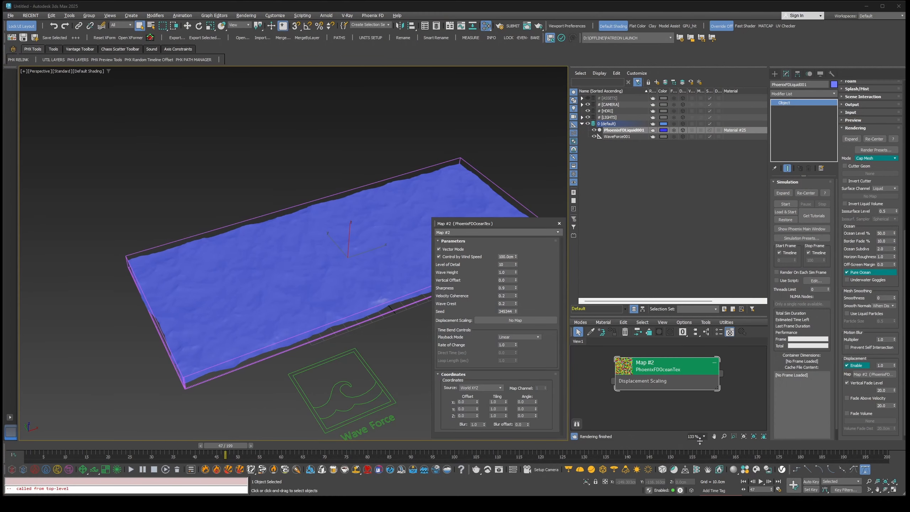
# Preview the ocean animation, then delete the Wave Force helper from the scene
pyautogui.click(761, 483)
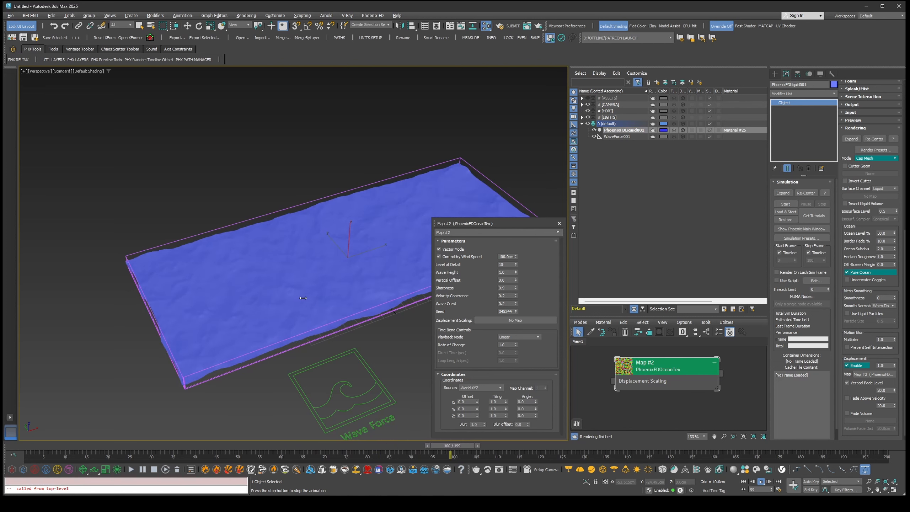
pyautogui.click(379, 361)
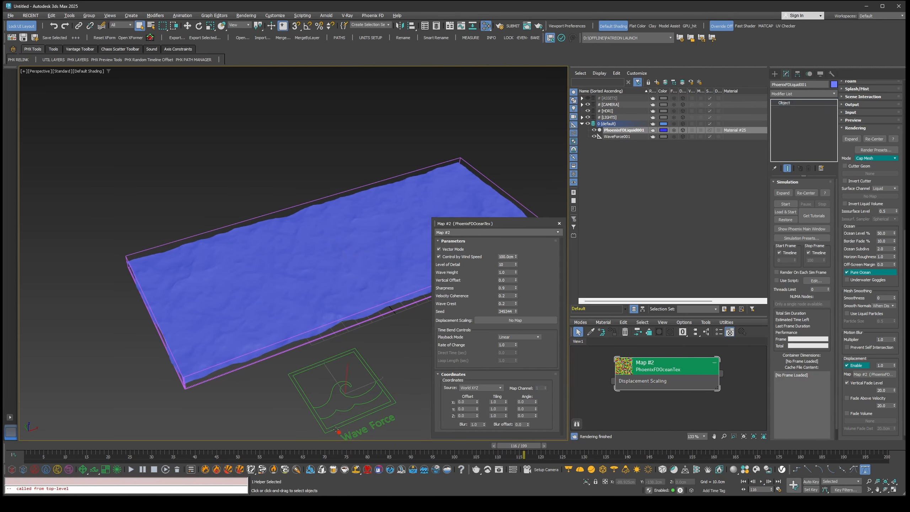
pyautogui.press('Delete')
# Scrub through the ocean animation and raise the PhoenixFDOceanTex map's Wave Height to about 2.35
pyautogui.moveTo(388, 298); pyautogui.dragTo(370, 283, button='middle')
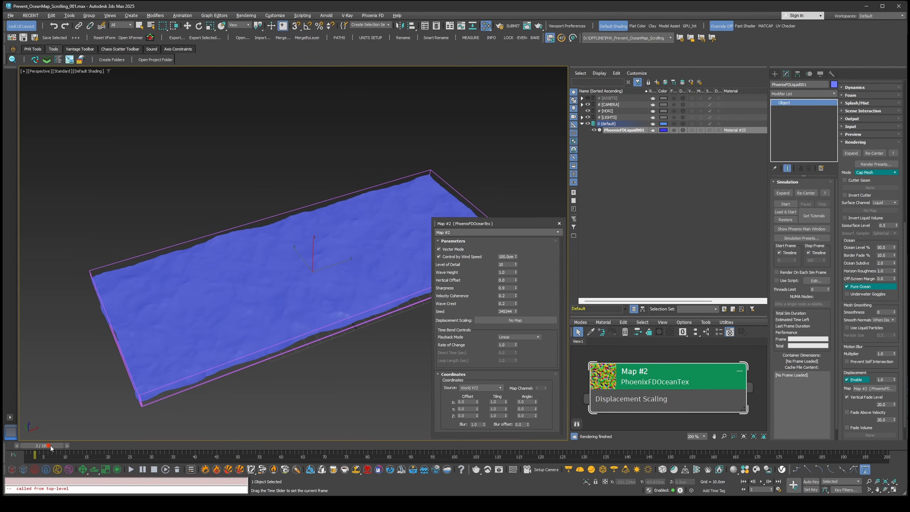
pyautogui.moveTo(52, 445); pyautogui.dragTo(188, 445)
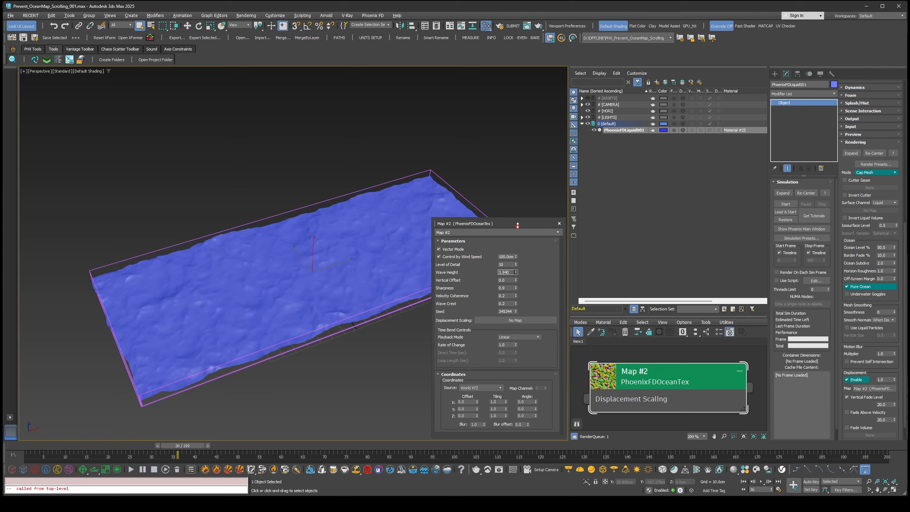
pyautogui.moveTo(517, 224); pyautogui.dragTo(517, 214)
# Turn on Auto Key at frame 10 and keyframe the ocean map's X offset at -10
pyautogui.moveTo(192, 449); pyautogui.dragTo(81, 458)
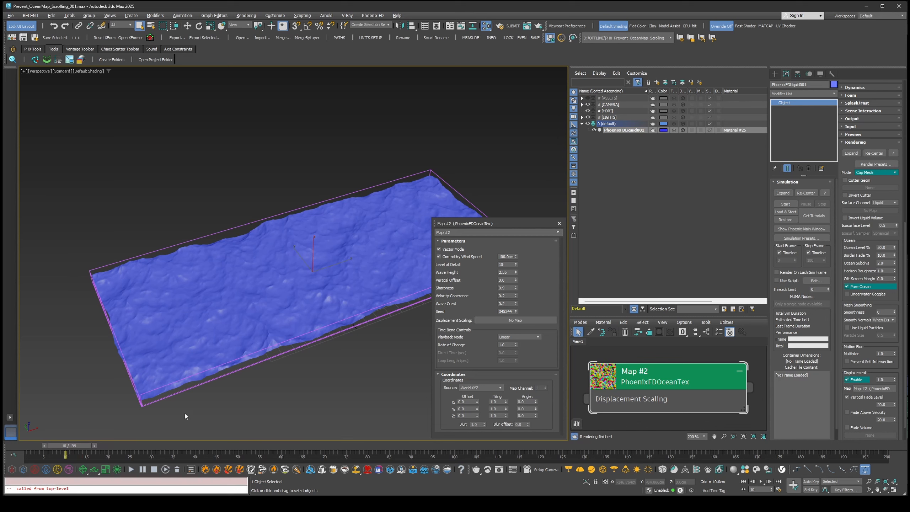
pyautogui.press('n')
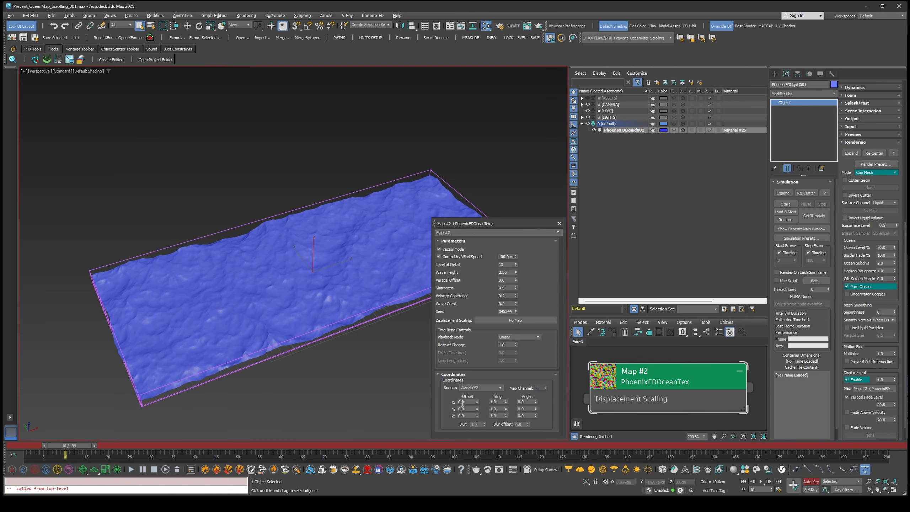
pyautogui.moveTo(477, 405); pyautogui.dragTo(475, 432)
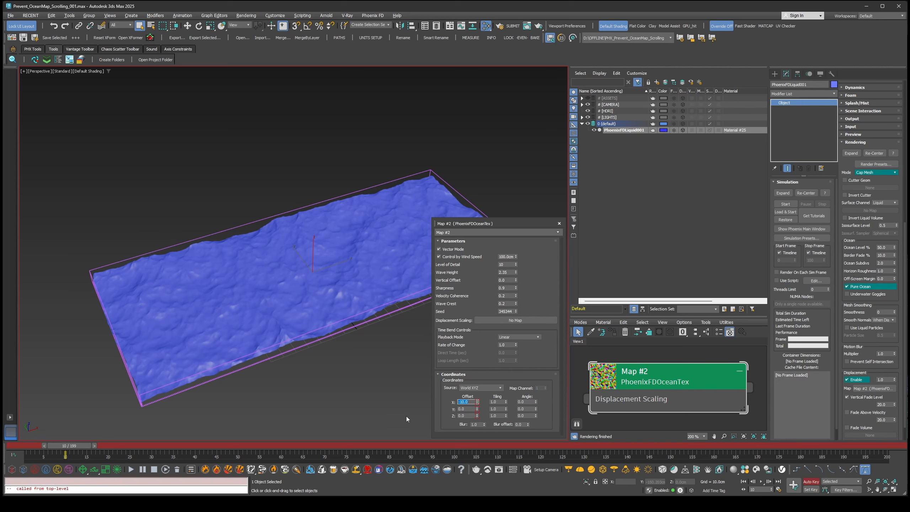
# Show the ocean map's Offset track in the curve editor and give its keys linear tangents
pyautogui.click(13, 457)
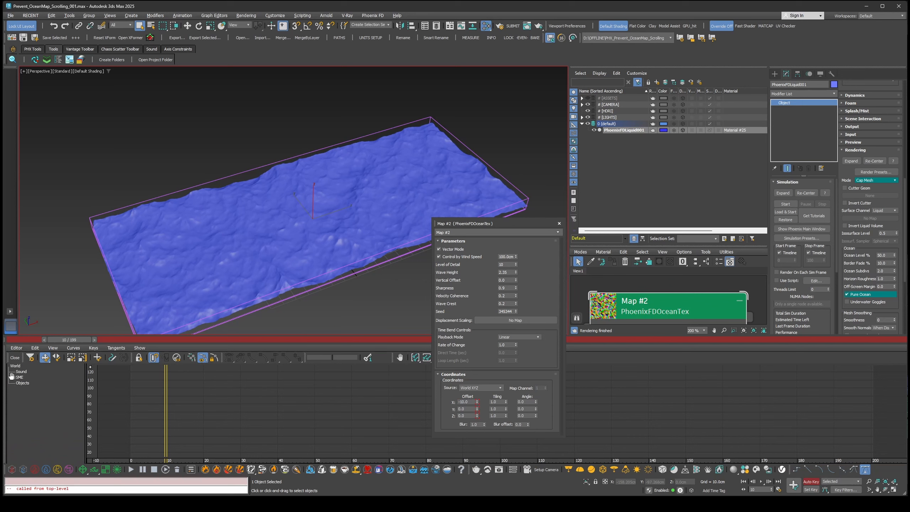
pyautogui.click(19, 383)
pyautogui.click(36, 400)
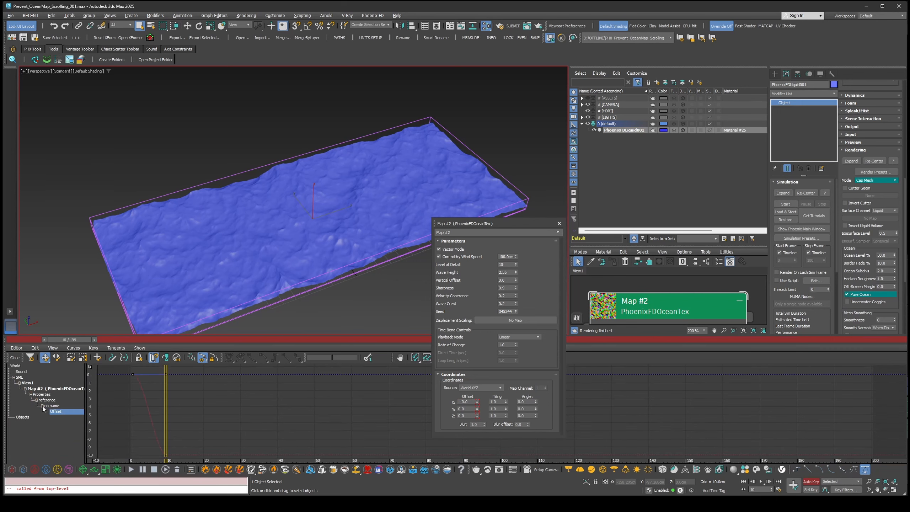
pyautogui.keyDown('ctrl'); pyautogui.keyDown('alt'); pyautogui.moveTo(164, 396); pyautogui.dragTo(292, 420, button='middle'); pyautogui.keyUp('alt'); pyautogui.keyUp('ctrl')
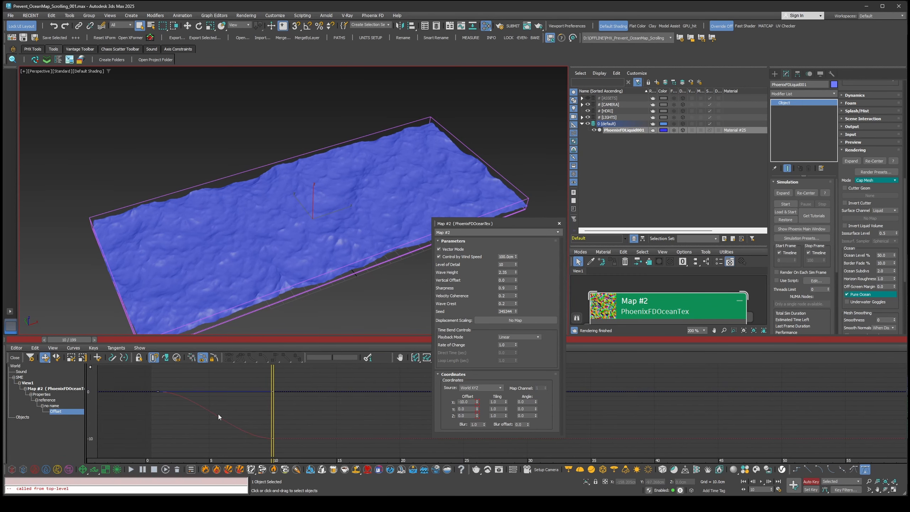
pyautogui.moveTo(176, 410); pyautogui.dragTo(176, 411)
pyautogui.click(286, 358)
# Set the Offset curve's out-of-range types to Linear for both before and after the keyed range
pyautogui.click(166, 357)
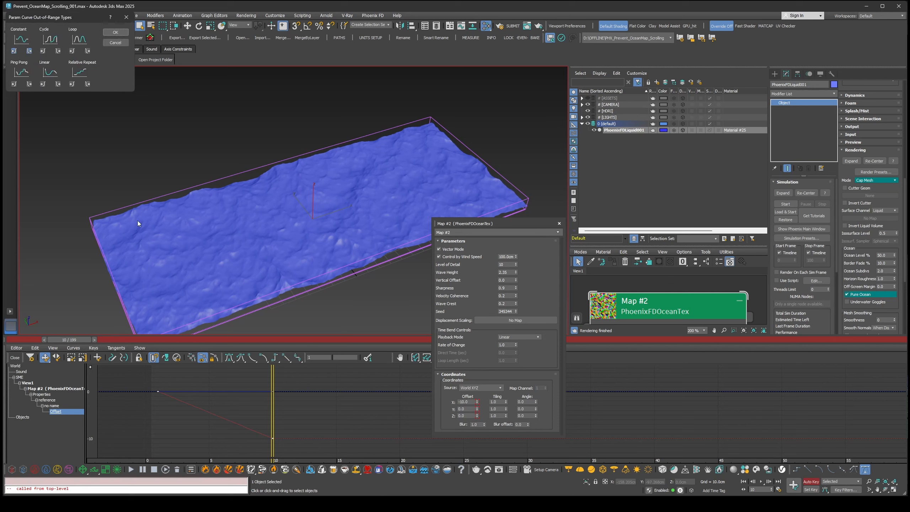
pyautogui.moveTo(82, 22); pyautogui.dragTo(320, 244)
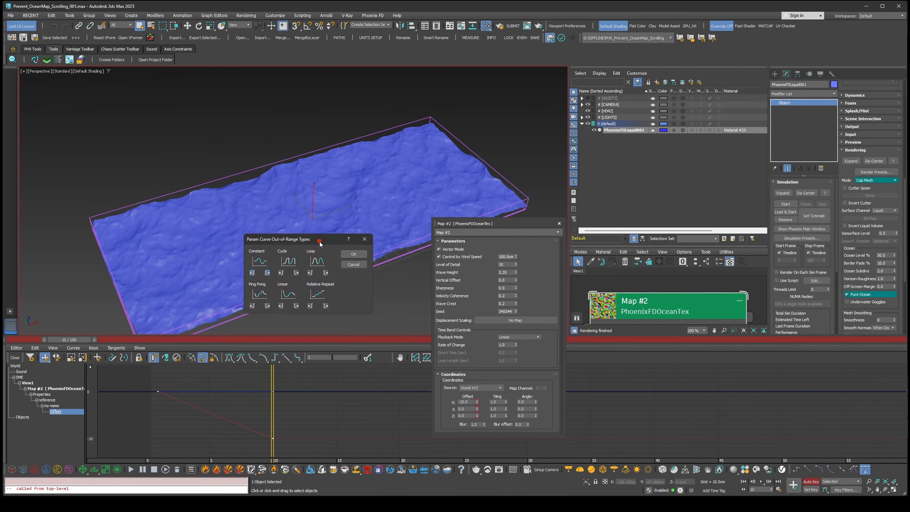
pyautogui.click(353, 255)
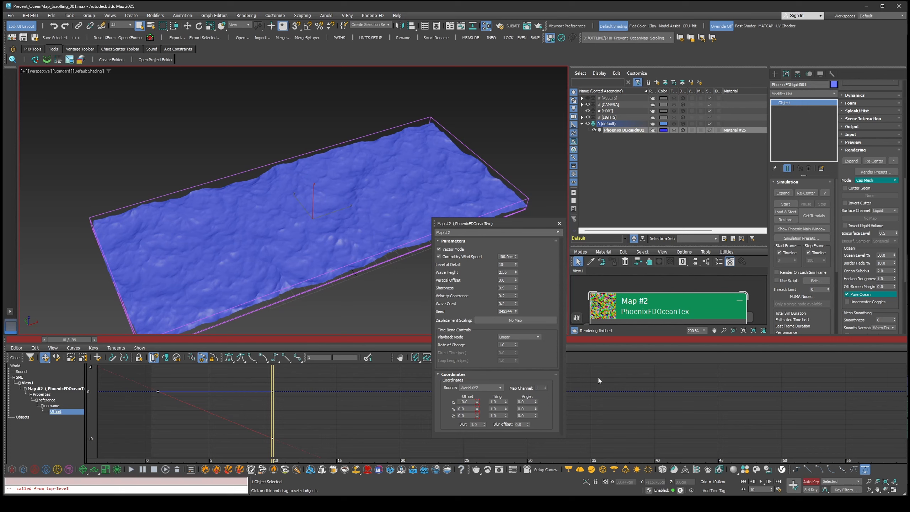
# Play the animation and check the Offset curve's out-of-range type settings
pyautogui.click(761, 481)
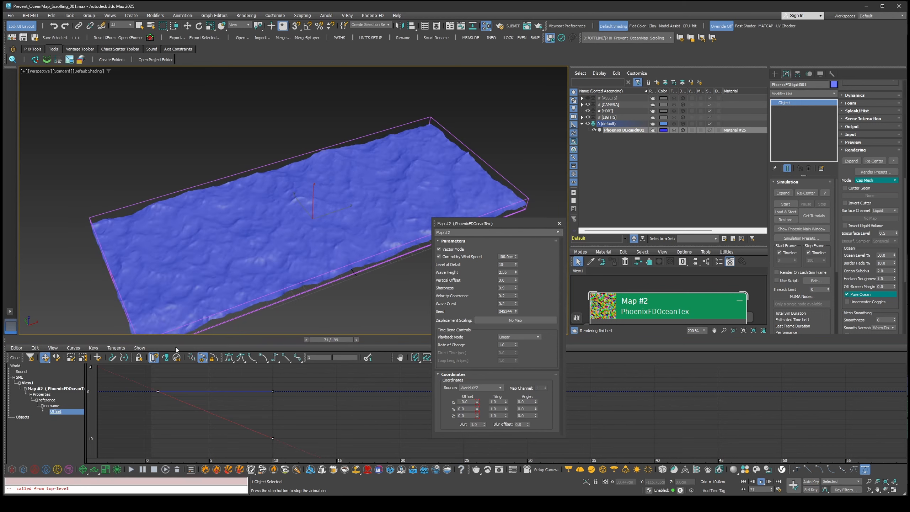
pyautogui.click(166, 358)
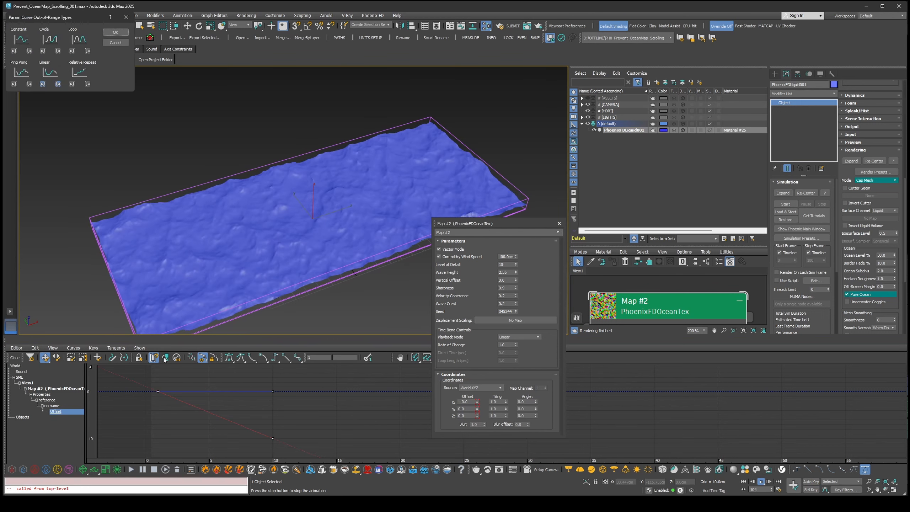
pyautogui.click(116, 32)
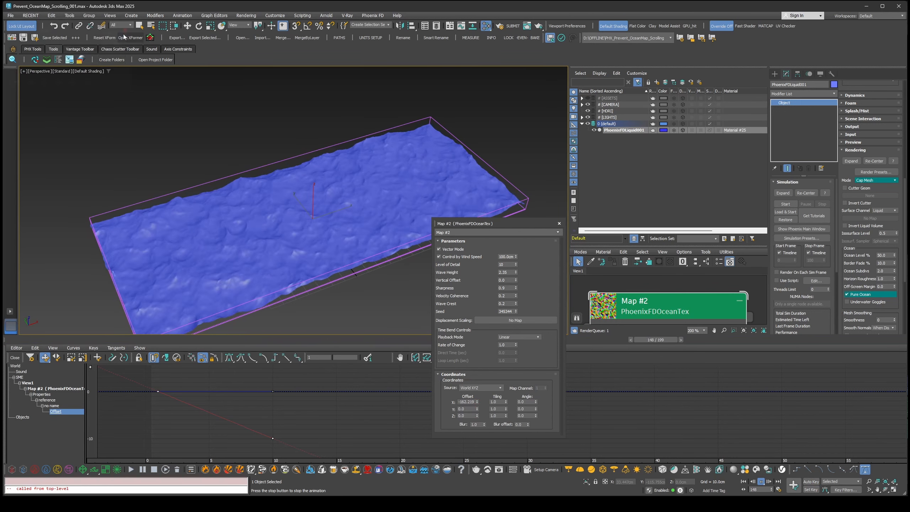
pyautogui.click(73, 348)
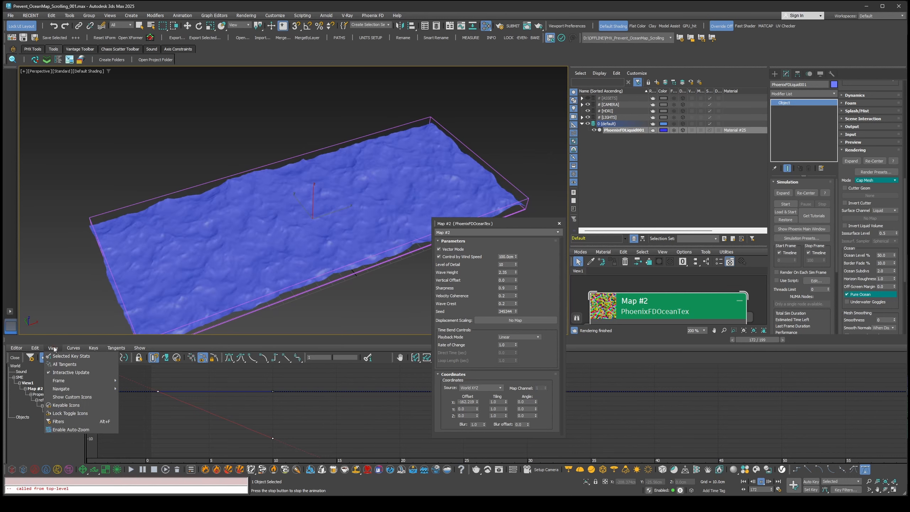
pyautogui.moveTo(52, 347)
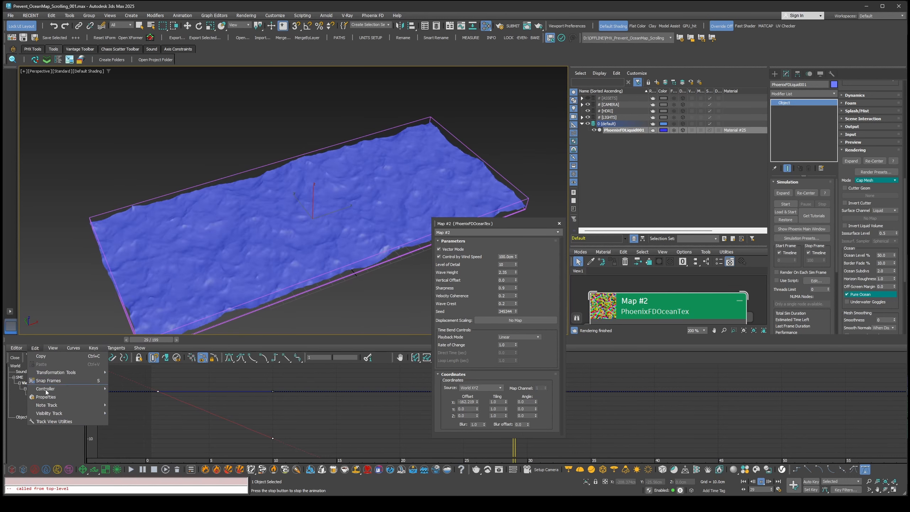
pyautogui.moveTo(47, 389)
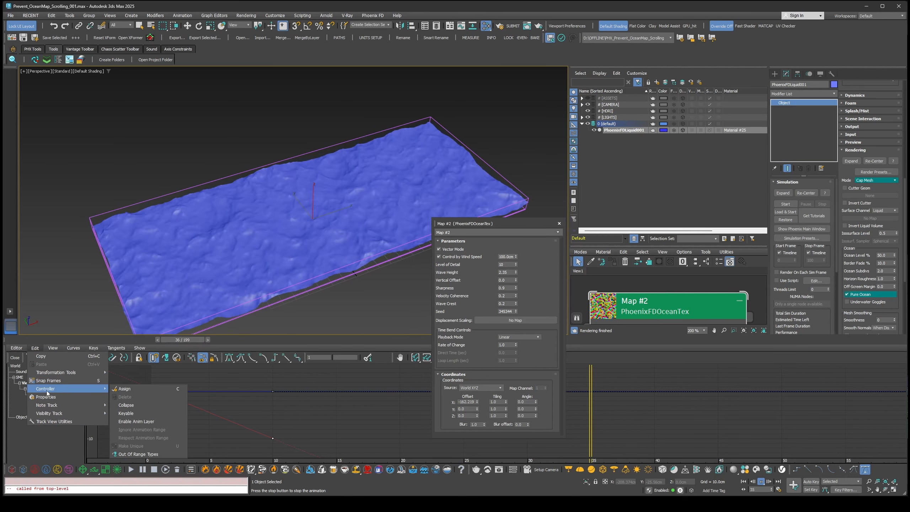
pyautogui.click(151, 454)
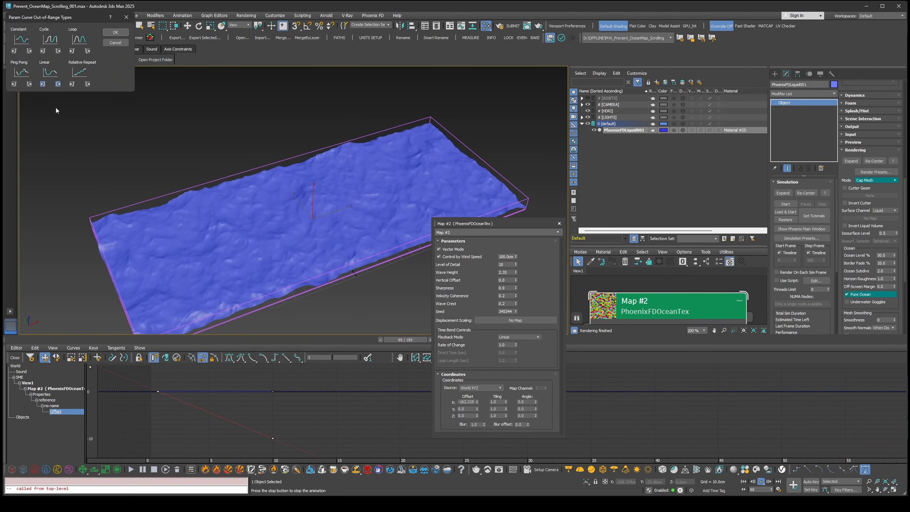
pyautogui.click(116, 32)
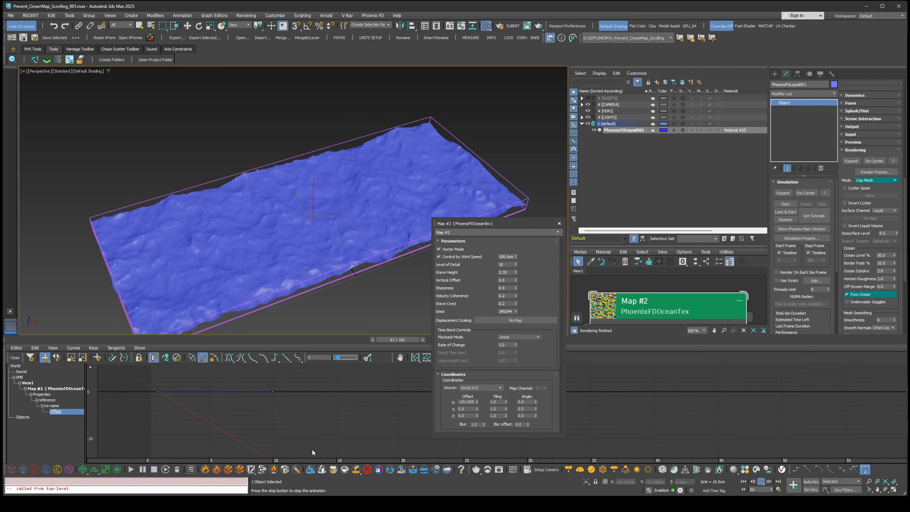
# Lower the Offset curve's key at frame 10 to about -18 in the curve editor
pyautogui.moveTo(313, 452); pyautogui.dragTo(314, 427, button='middle')
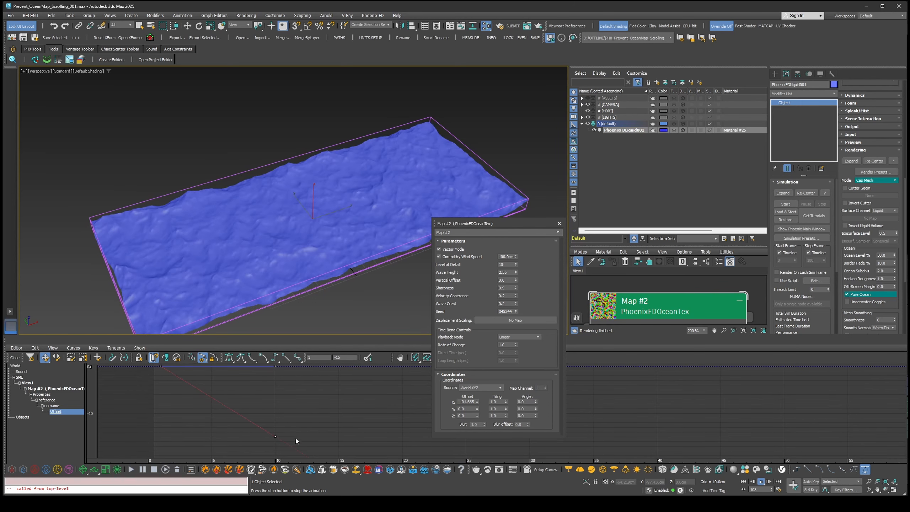
pyautogui.moveTo(275, 437); pyautogui.dragTo(273, 451)
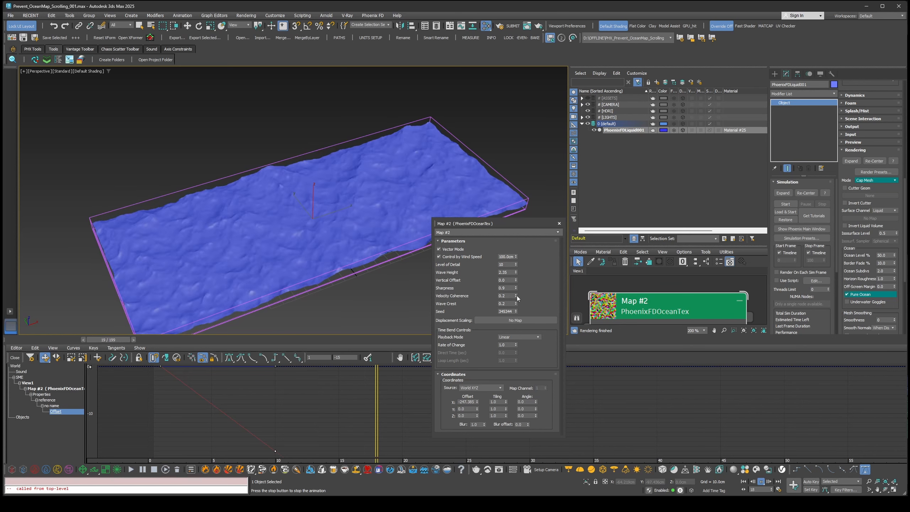
# Try a different Velocity Coherence on the ocean map, and undo the change
pyautogui.moveTo(516, 296); pyautogui.dragTo(515, 271)
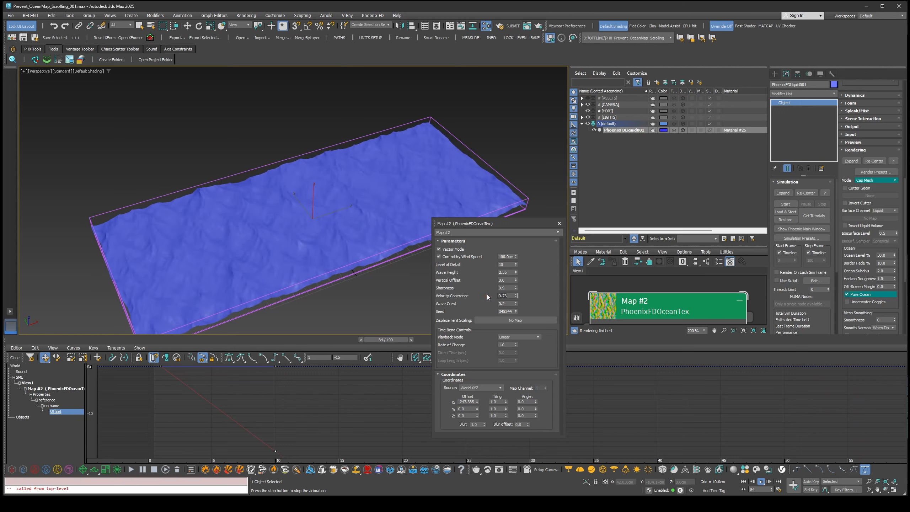
pyautogui.hotkey('ctrl', 'z')
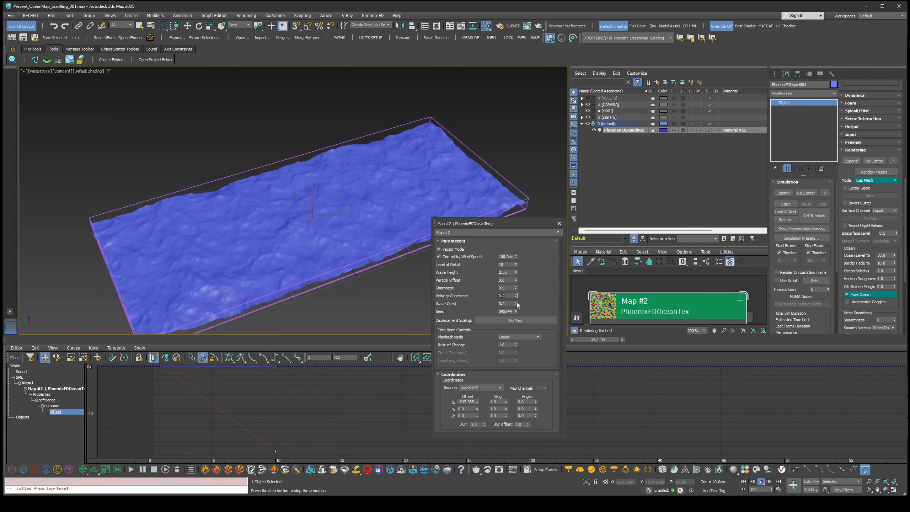
# Set the ocean map's Wave Crest to 0, Level of Detail to 4, wind speed control to 65 cm and Wave Height to about 1.78
pyautogui.moveTo(516, 303); pyautogui.dragTo(510, 247)
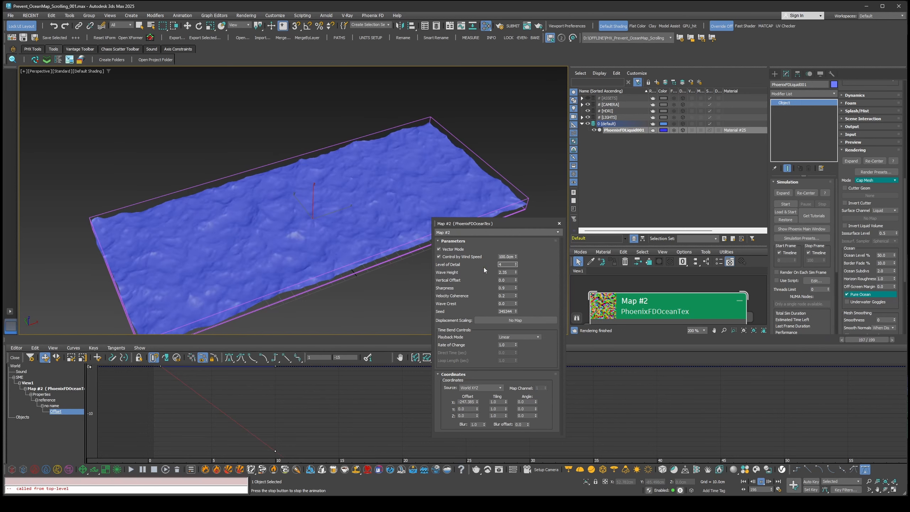
pyautogui.click(506, 256)
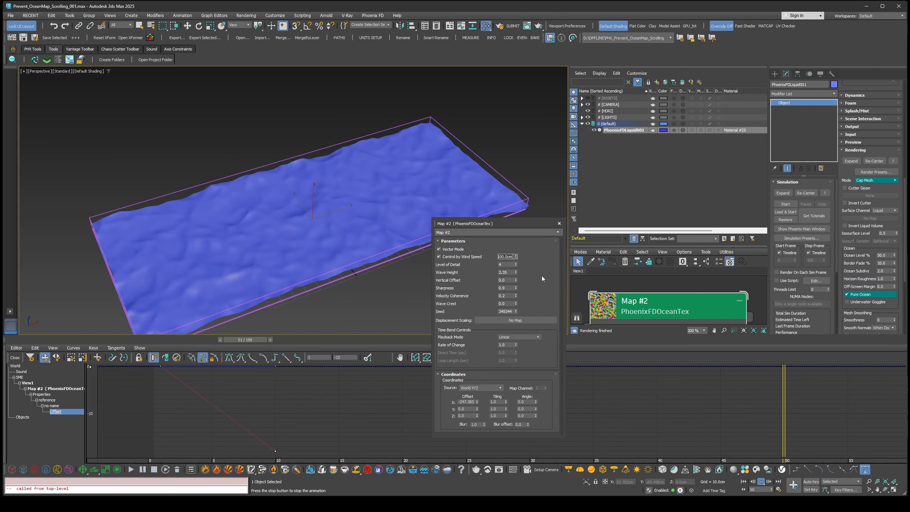
pyautogui.write('50')
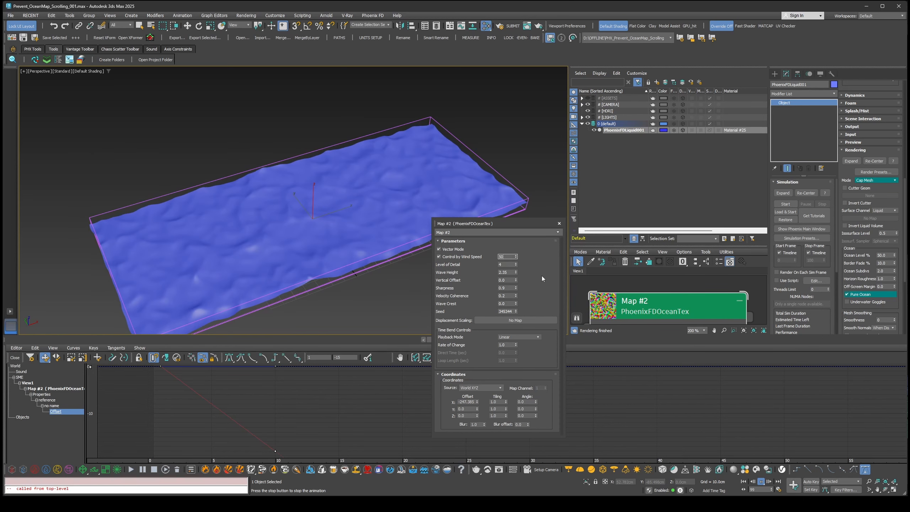
pyautogui.press('Return')
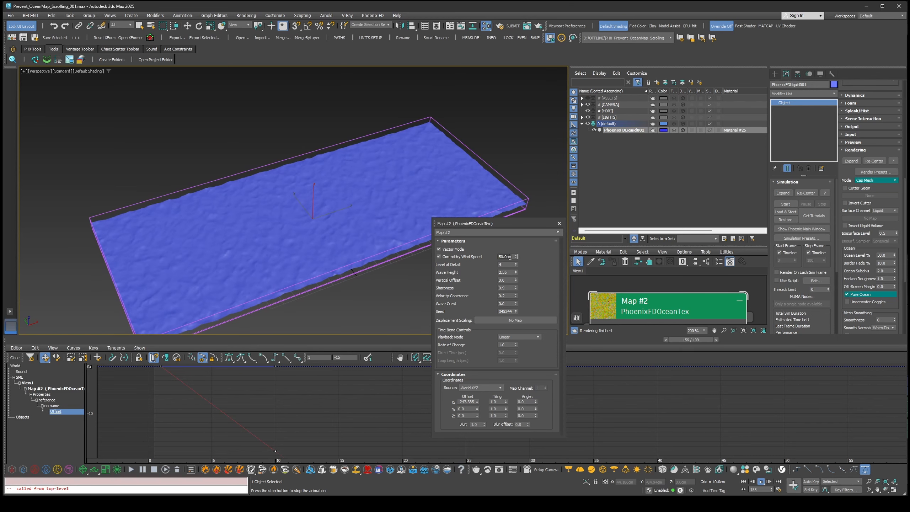
pyautogui.write('5')
pyautogui.press('Return')
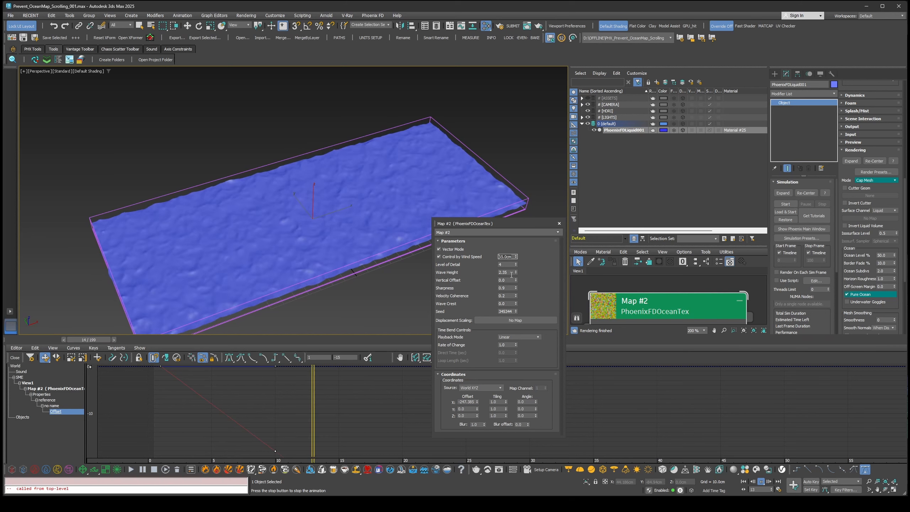
pyautogui.moveTo(516, 273); pyautogui.dragTo(519, 285)
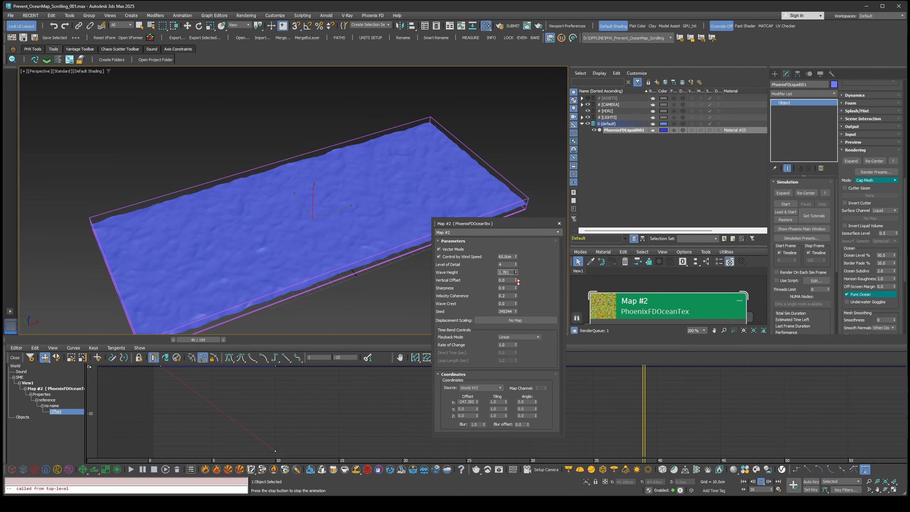
# Stop the animation playback, unhide the ASSETS layer and test-render the pool water in the V-Ray Frame Buffer
pyautogui.click(276, 342)
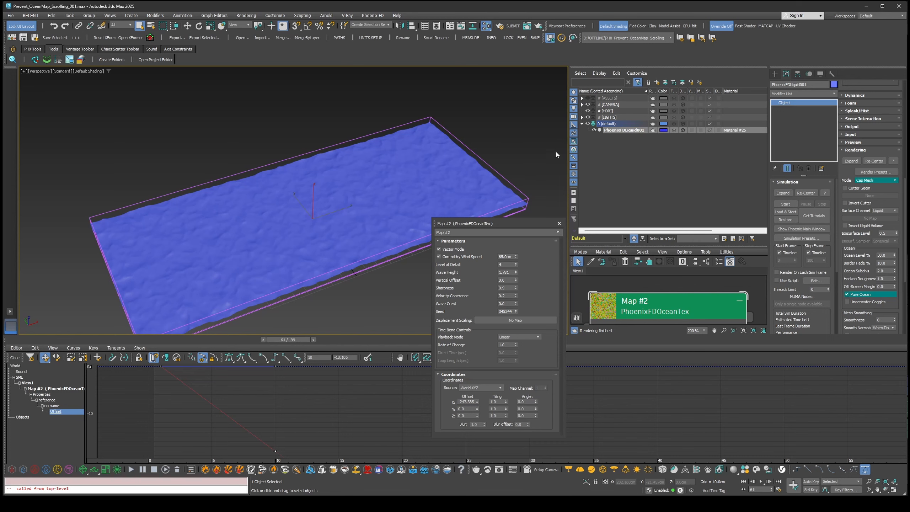
pyautogui.click(587, 98)
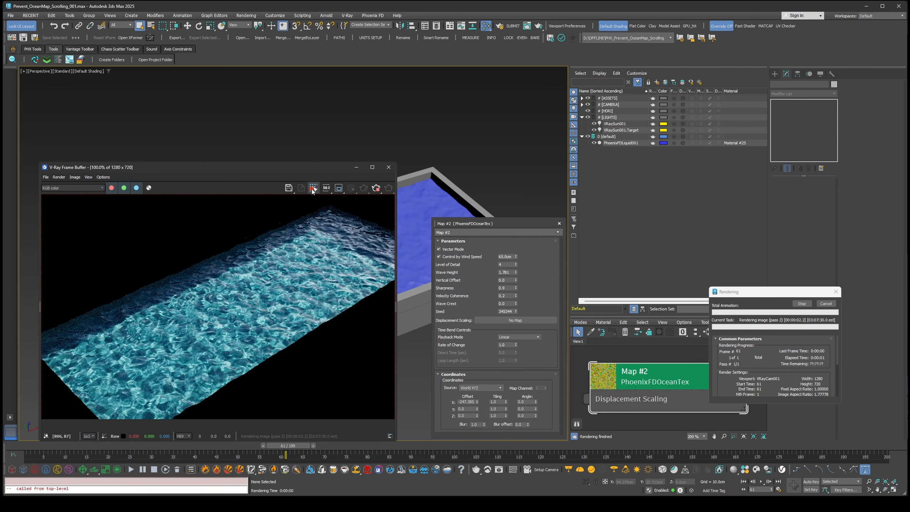
pyautogui.click(826, 304)
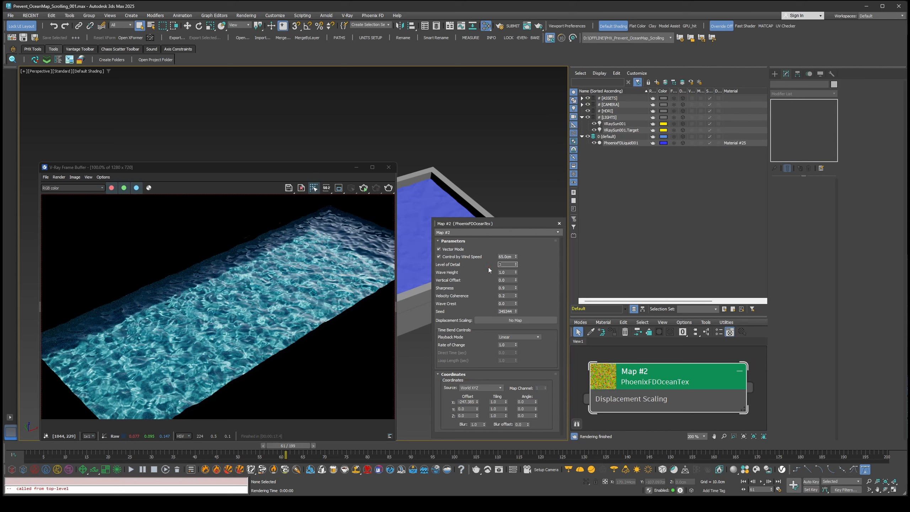
# Set the map's wind speed control to 60 cm, Level of Detail 2, Wave Height 1 and Sharpness 0.5, and render again
pyautogui.click(498, 289)
pyautogui.click(389, 187)
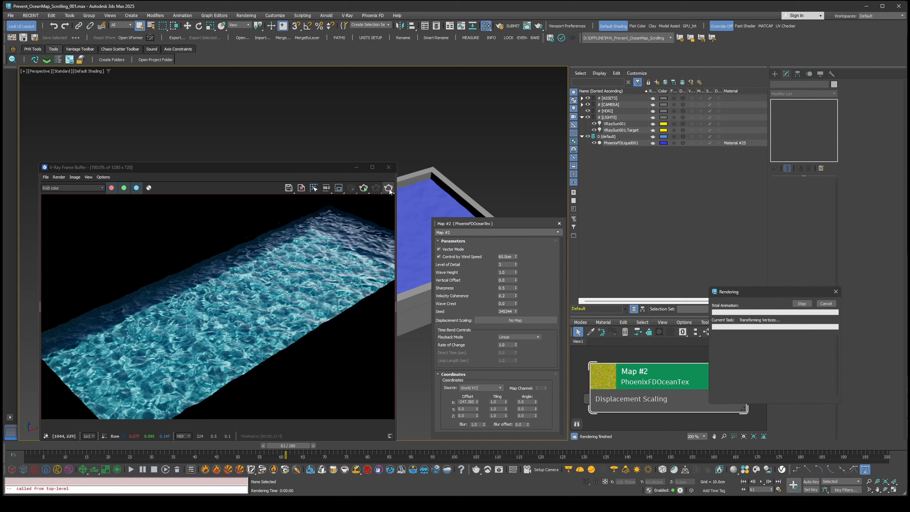